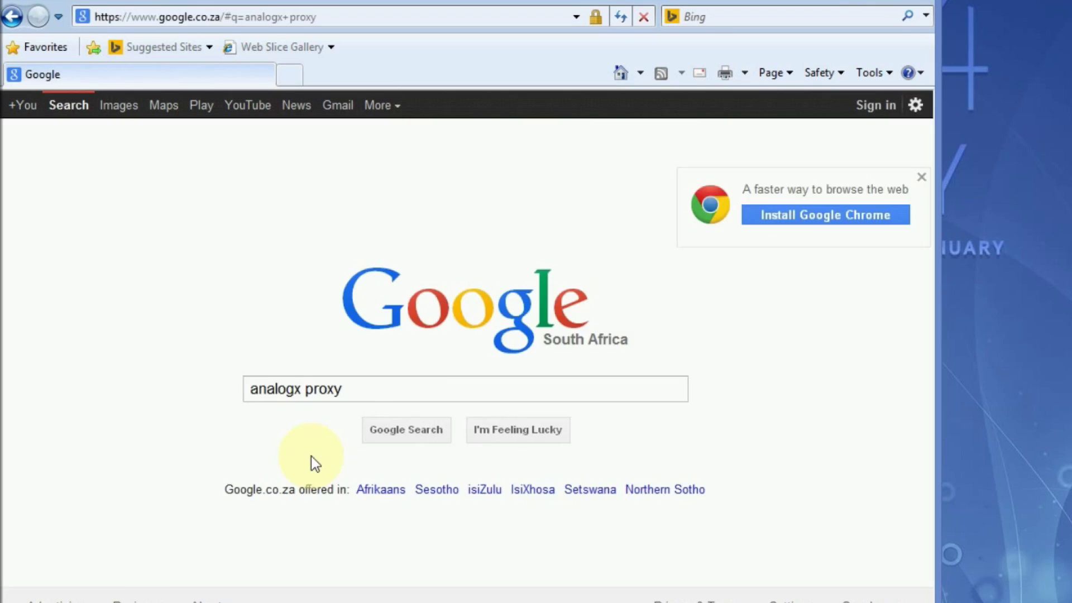
Step: Search Google for AnalogX Proxy and scroll its 4.15 page down to the download link
key(Return)
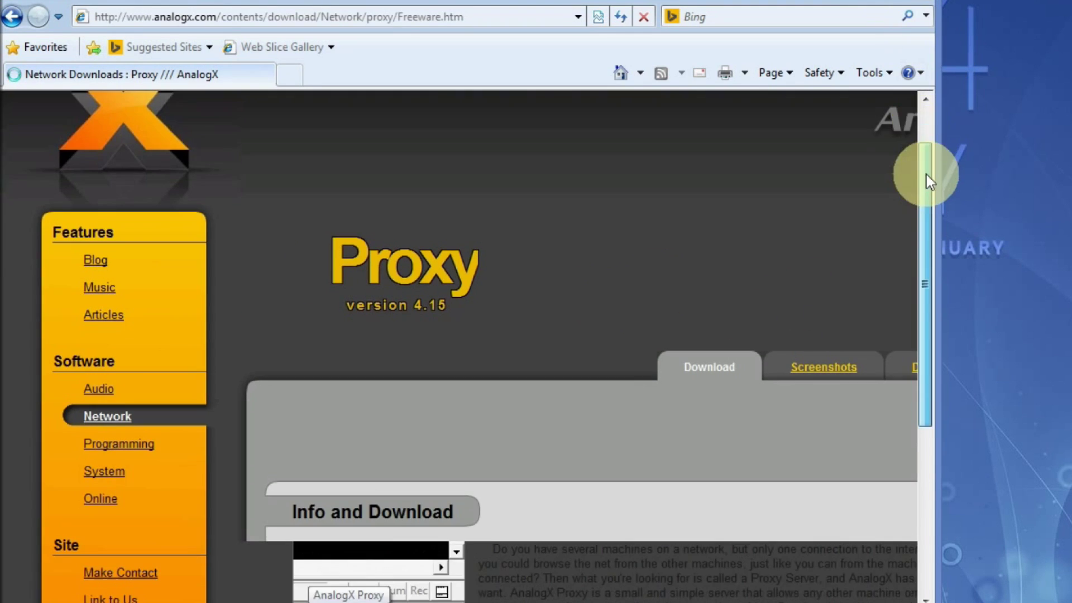
drag(928, 173, 920, 353)
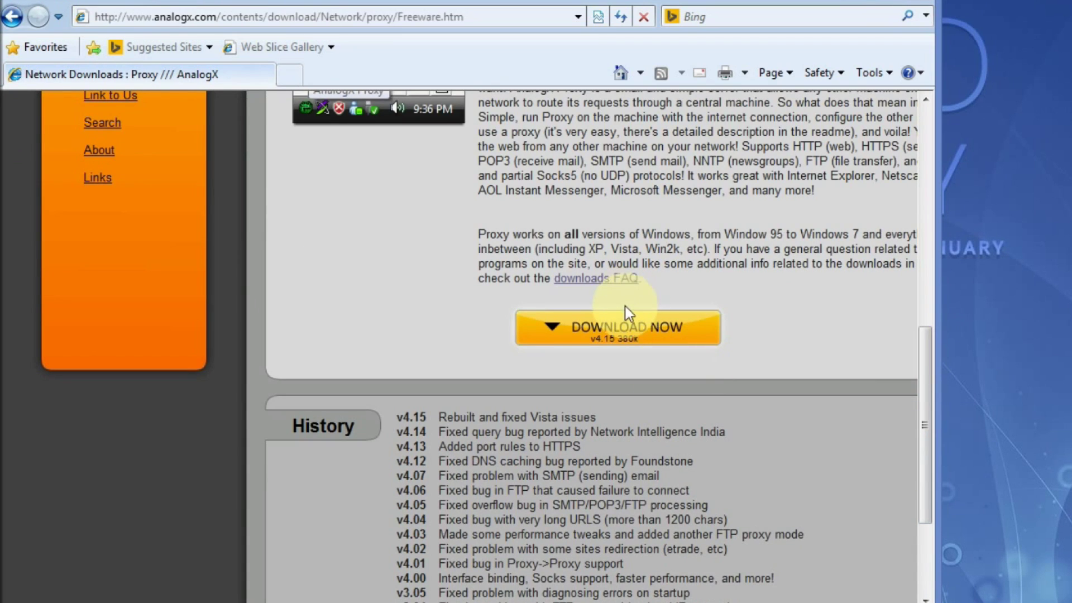
Step: Save the proxyi.exe installer into the Downloads folder
click(624, 321)
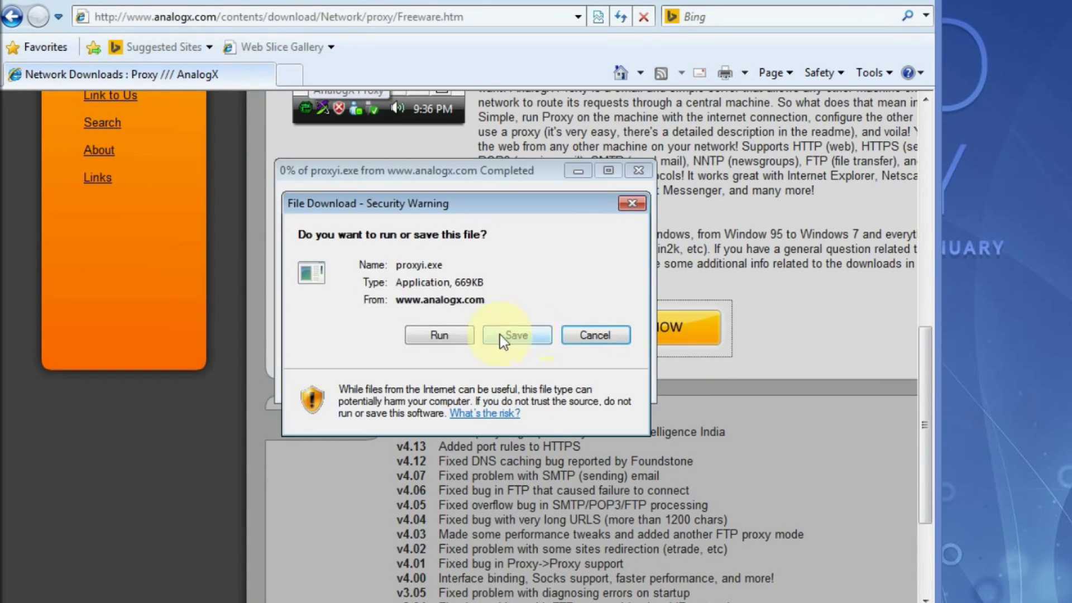
click(497, 333)
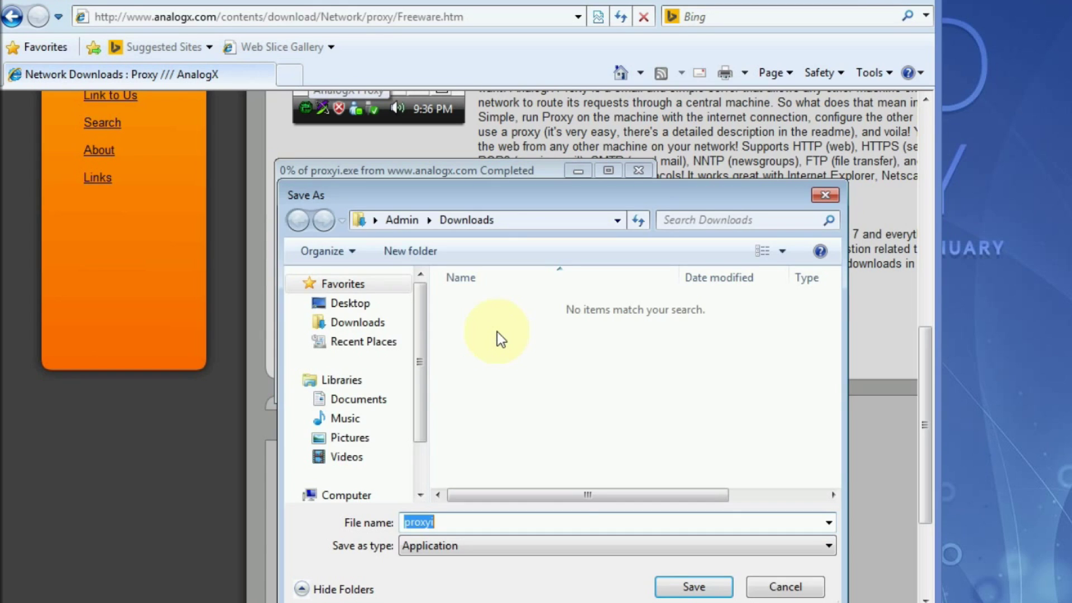
click(371, 322)
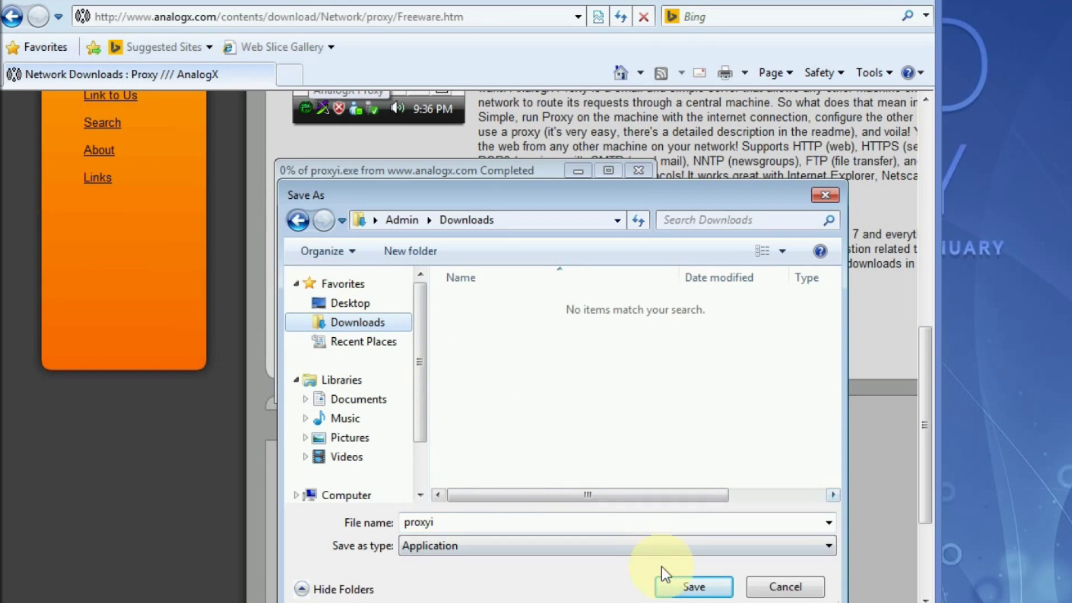
click(667, 581)
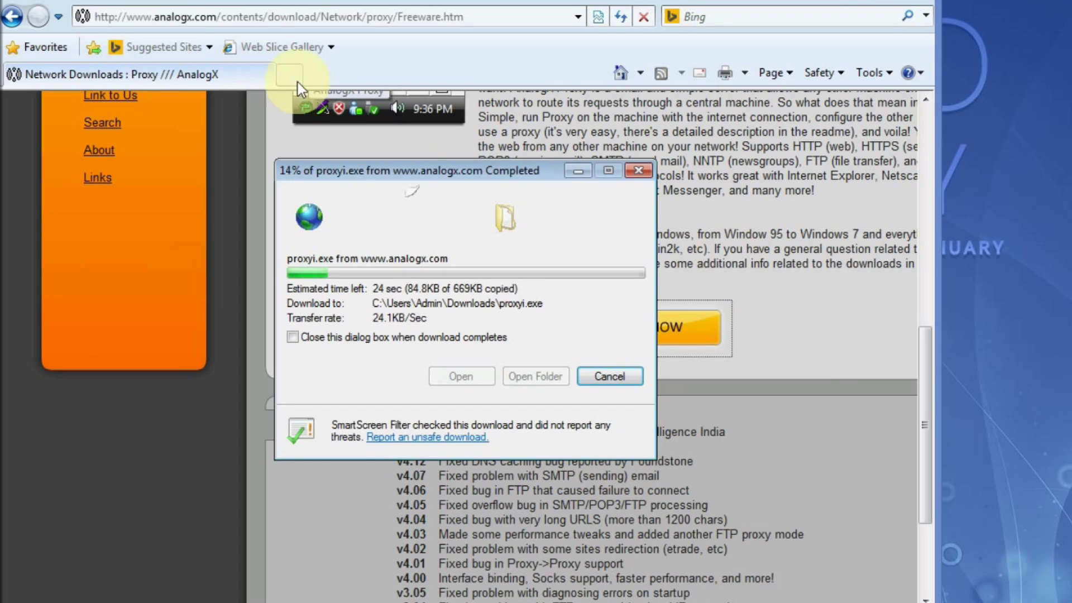
Step: Show the Downloads folder in File Explorer and dismiss the finished download window
key(super+Down)
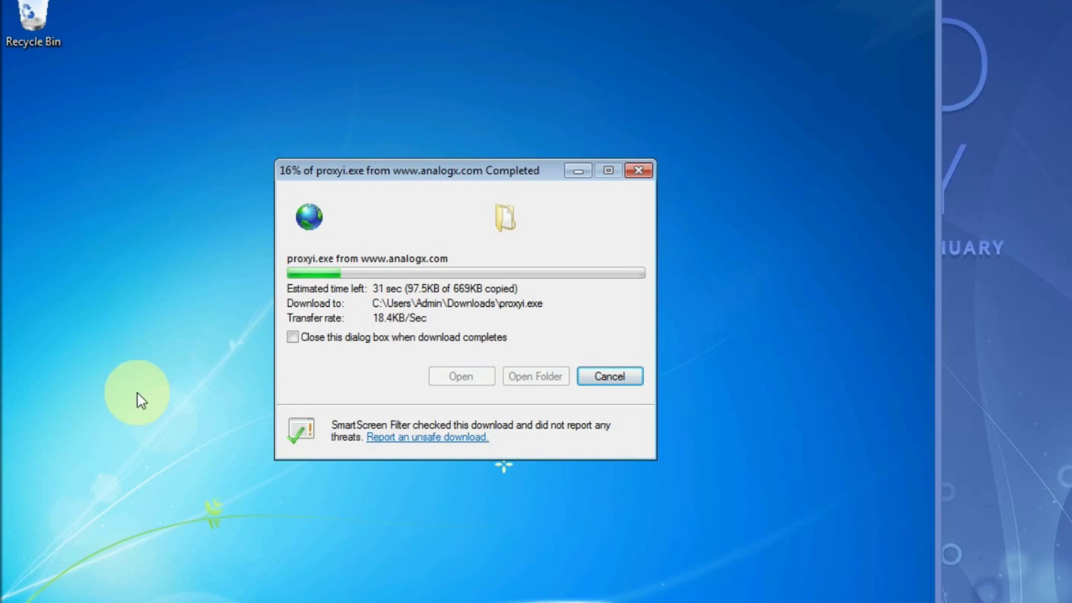
key(super+e)
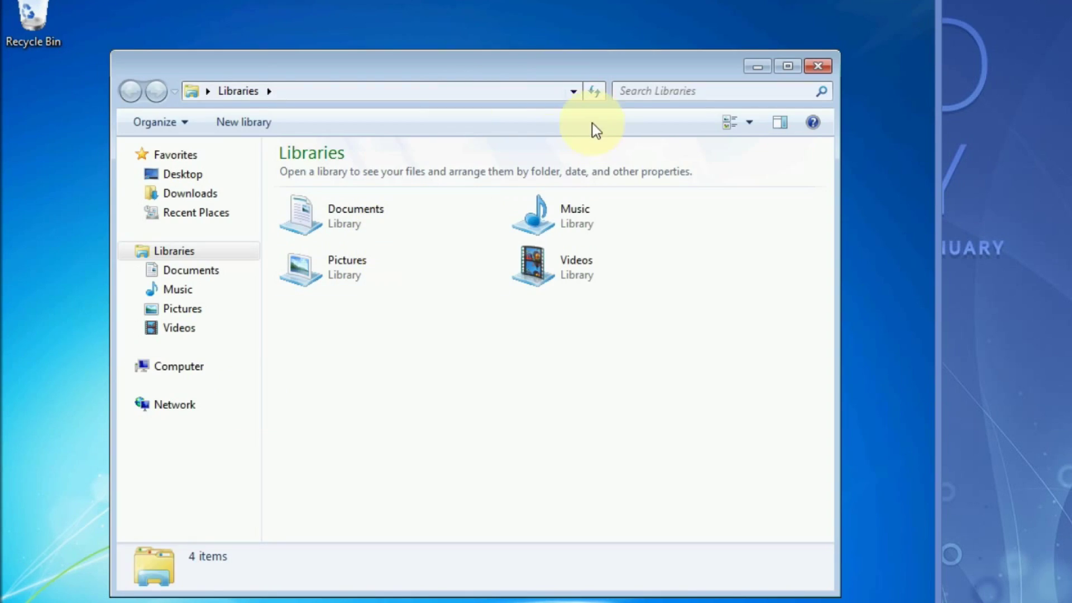
click(219, 194)
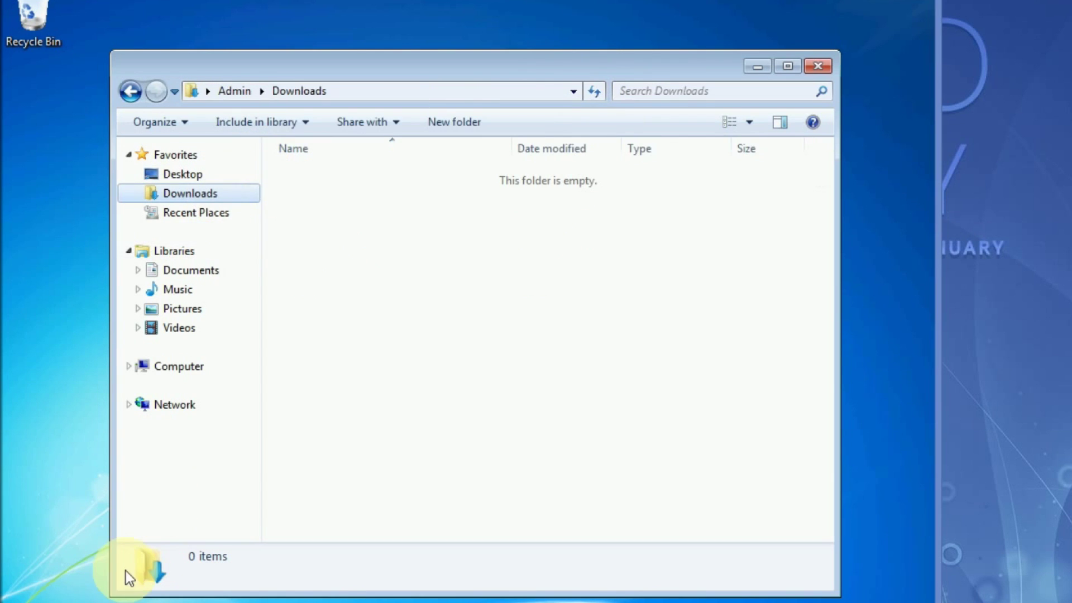
key(alt+Tab)
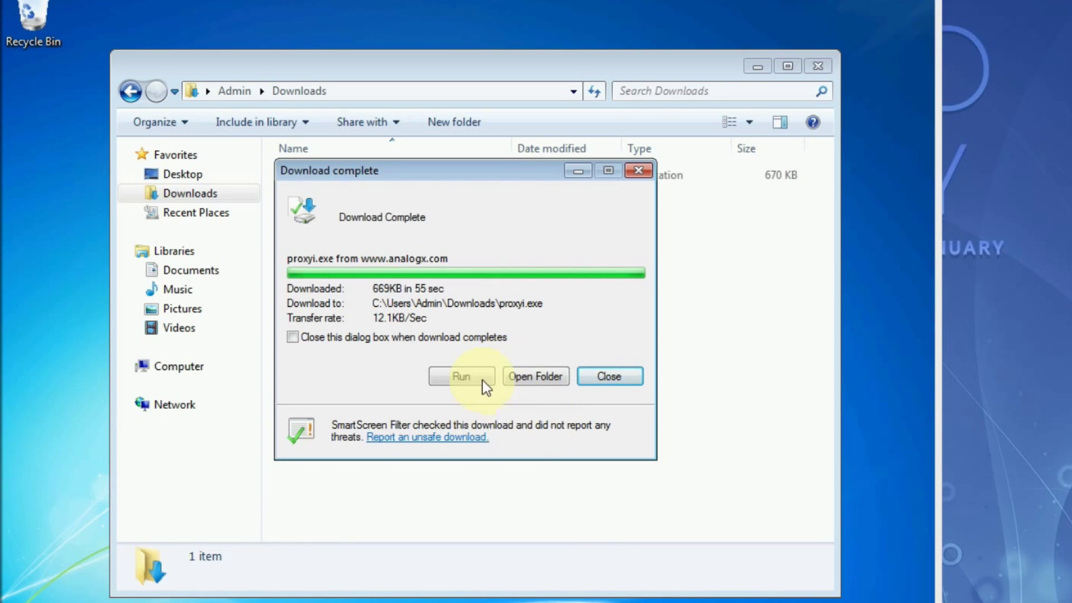
click(594, 377)
Step: Enable Run as administrator in proxyi's compatibility properties, then launch it and approve UAC
right_click(307, 169)
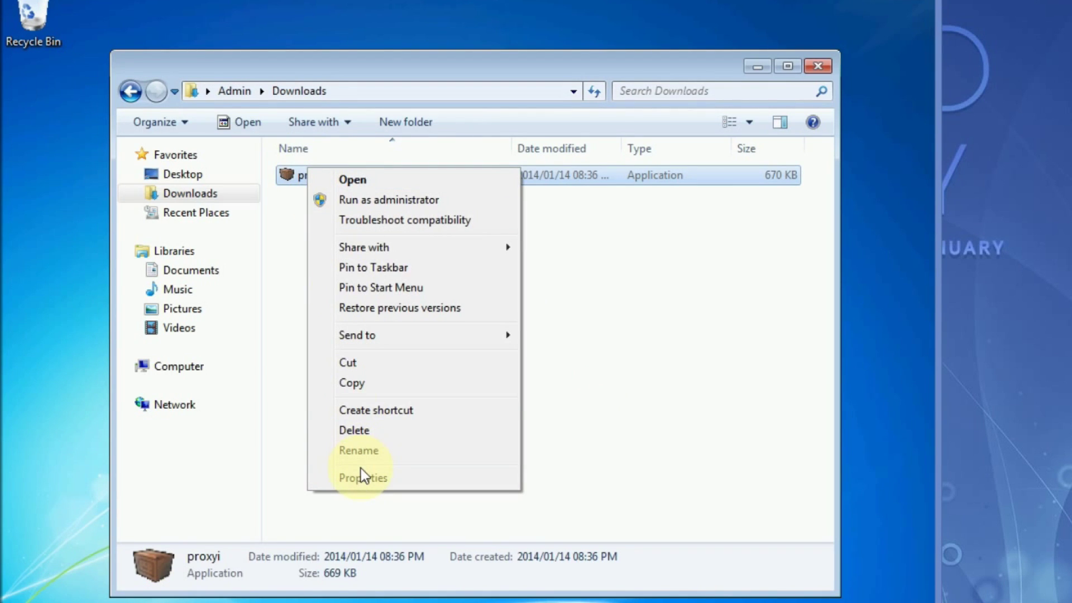
click(361, 476)
click(418, 210)
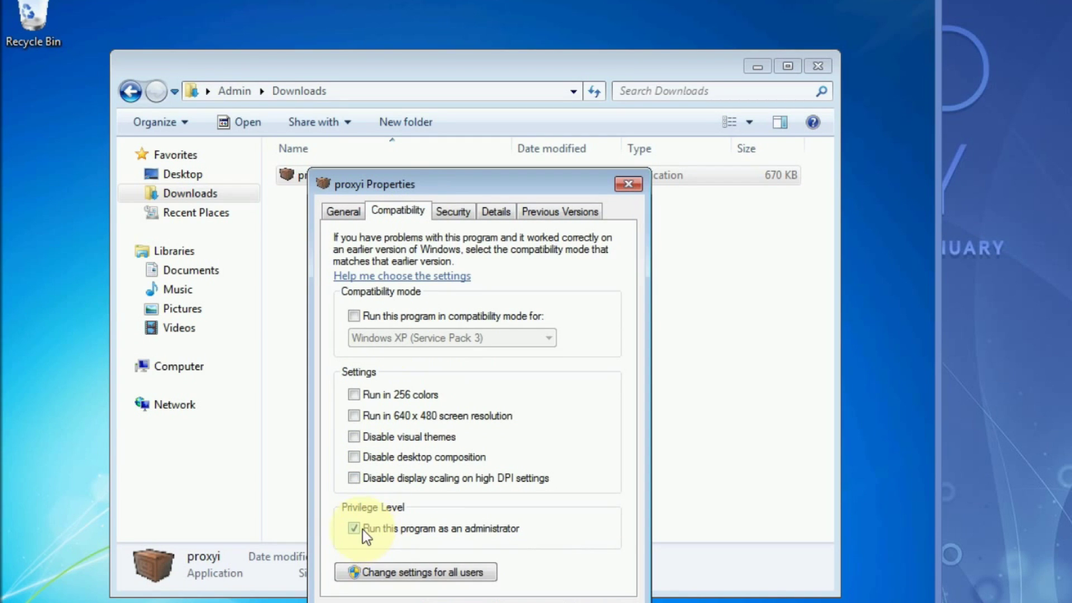
click(461, 601)
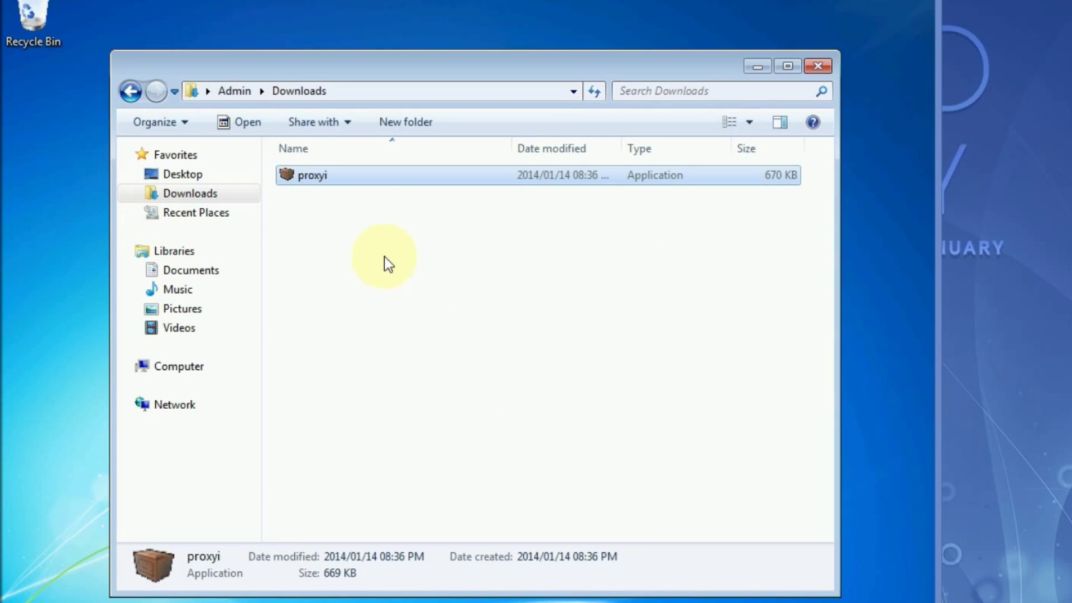
double_click(337, 176)
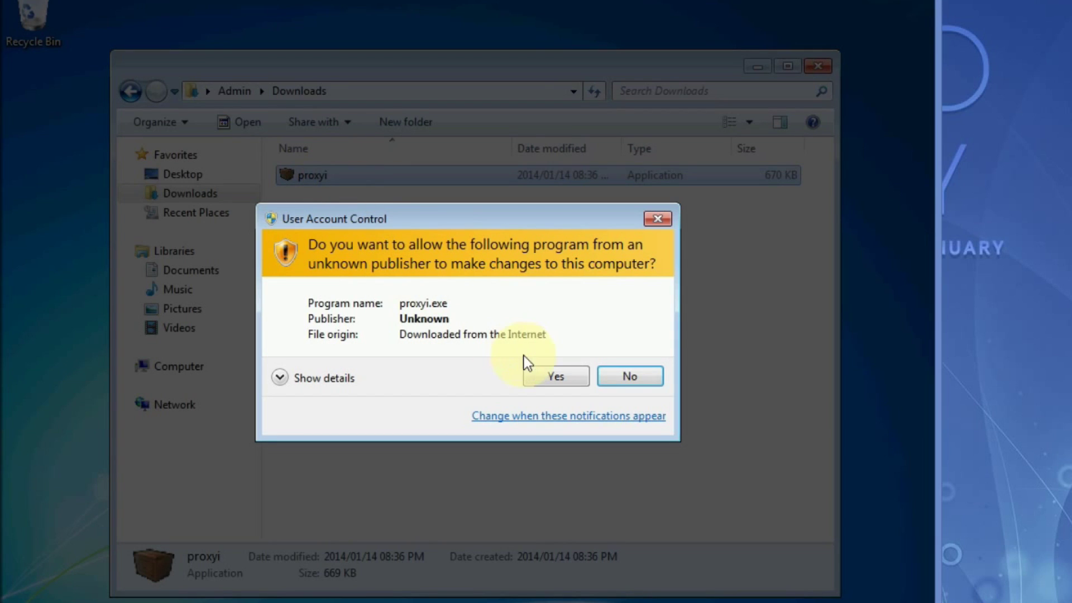
click(535, 377)
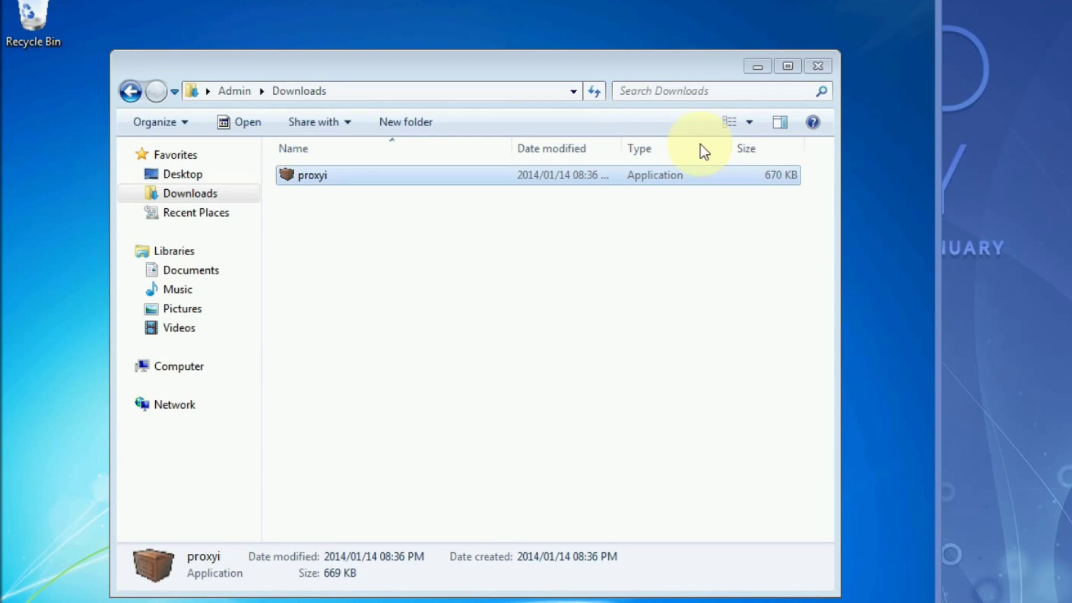
Step: Accept the licence and install with the default location and Start Menu folder, skipping the Smileys offer
click(764, 70)
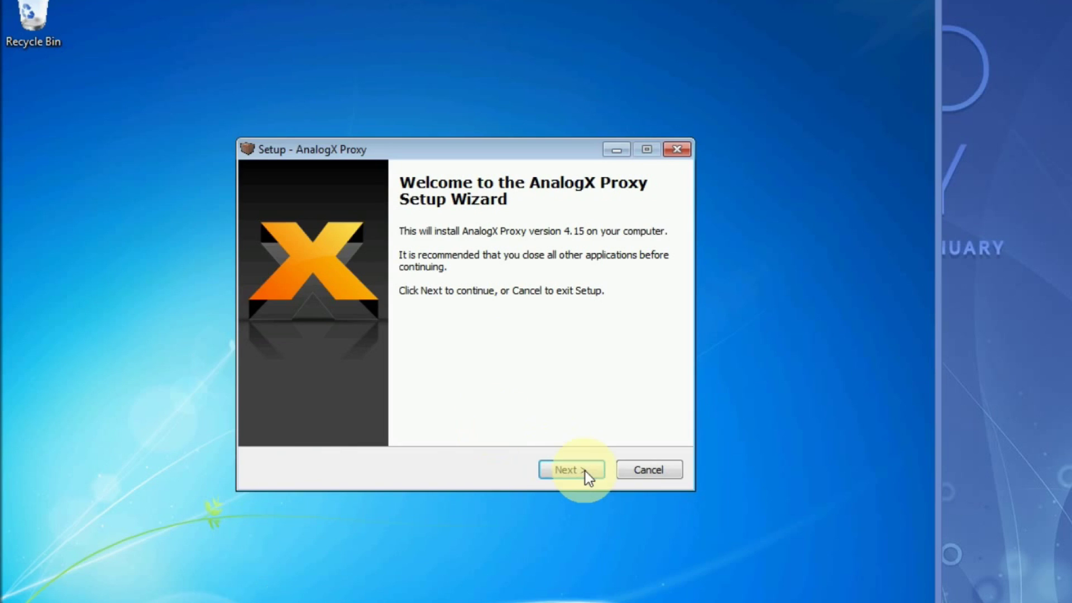
click(585, 472)
click(403, 414)
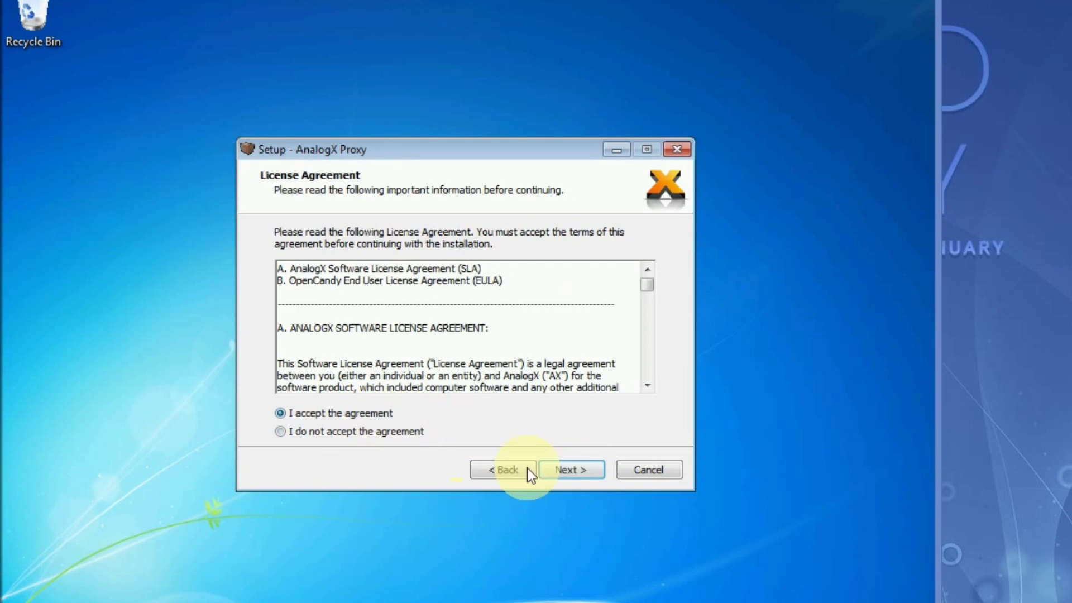
click(571, 465)
click(571, 465)
click(570, 464)
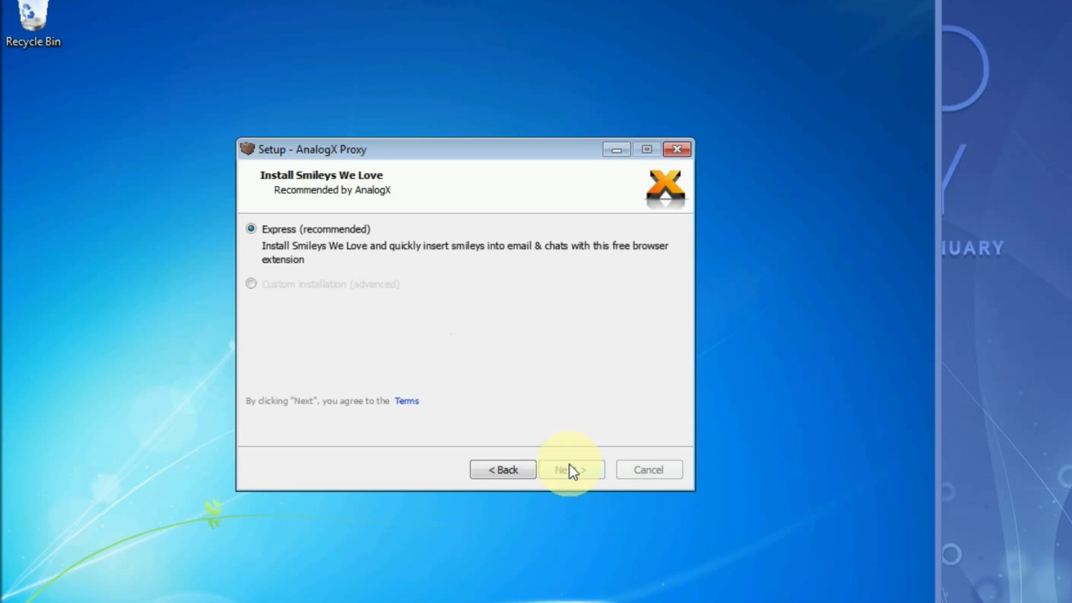
click(569, 465)
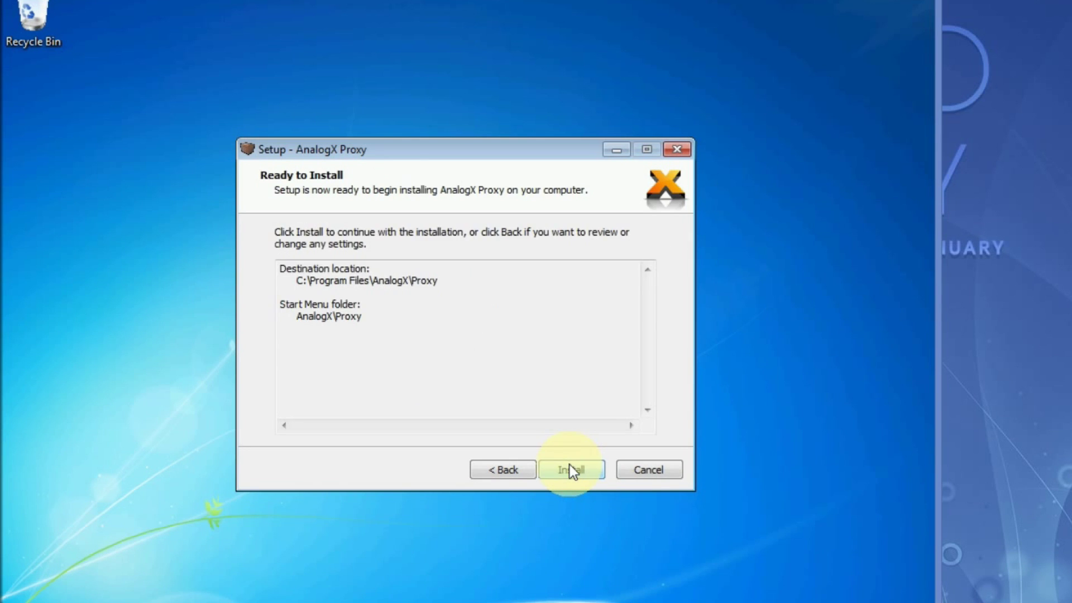
click(570, 465)
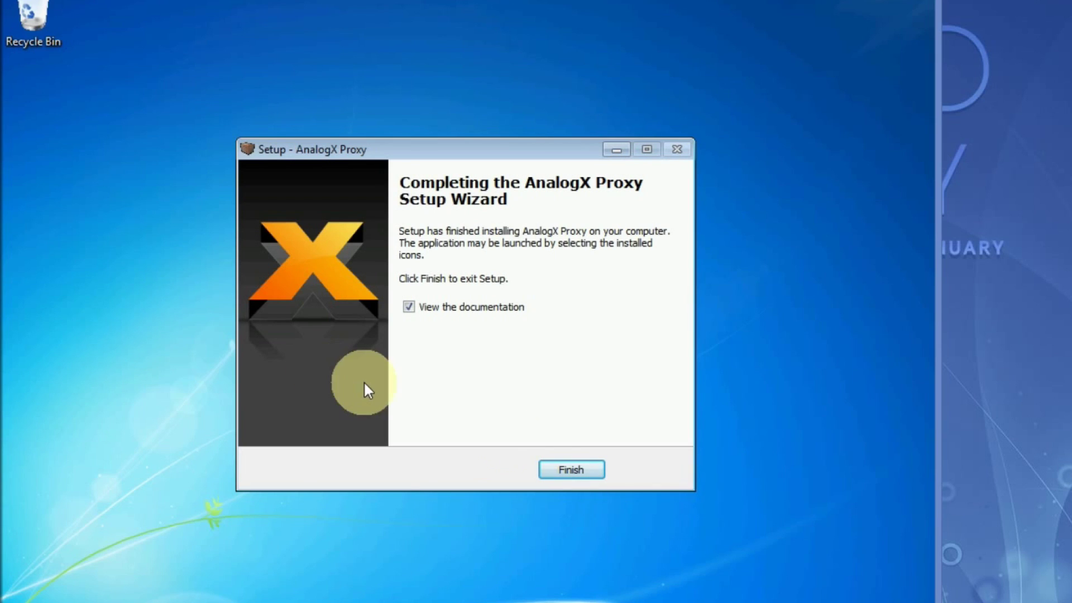
Step: Finish setup without viewing documentation and open Proxy's install folder from its Start menu shortcut
click(484, 307)
click(570, 470)
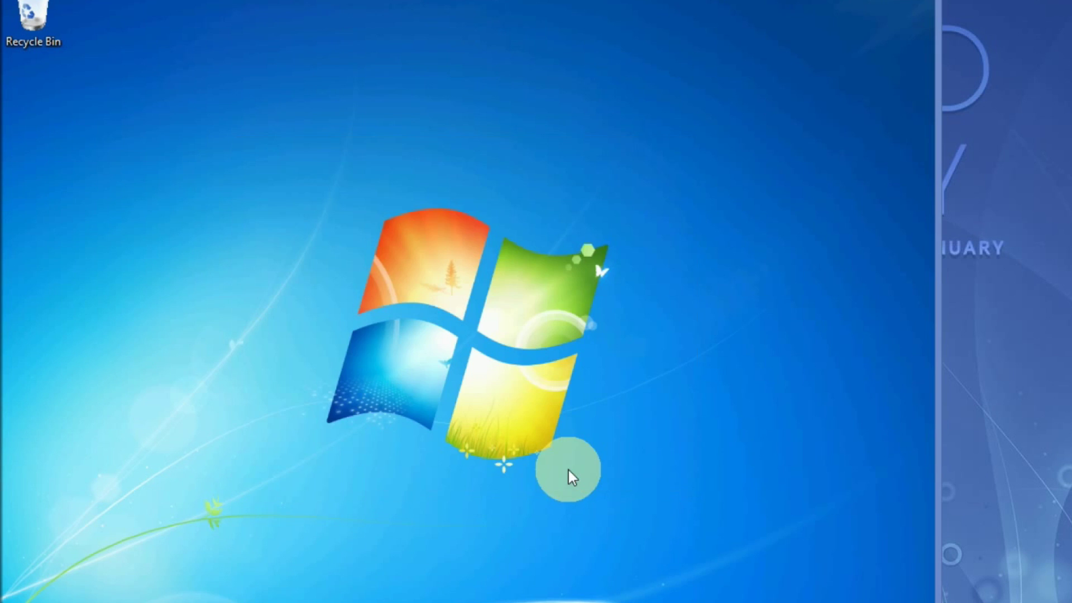
key(super)
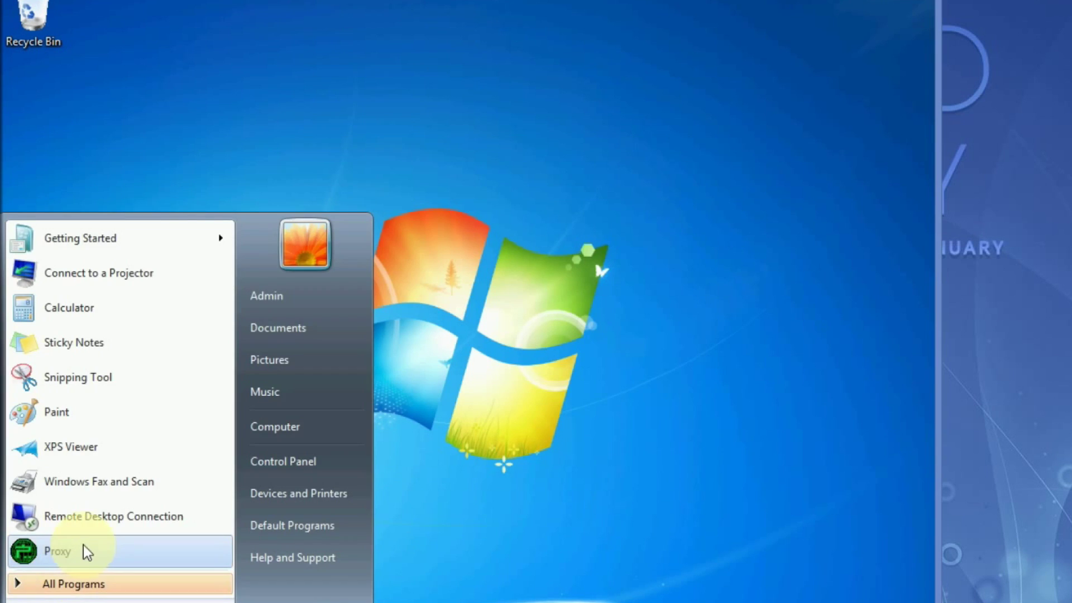
right_click(85, 550)
click(133, 531)
click(226, 491)
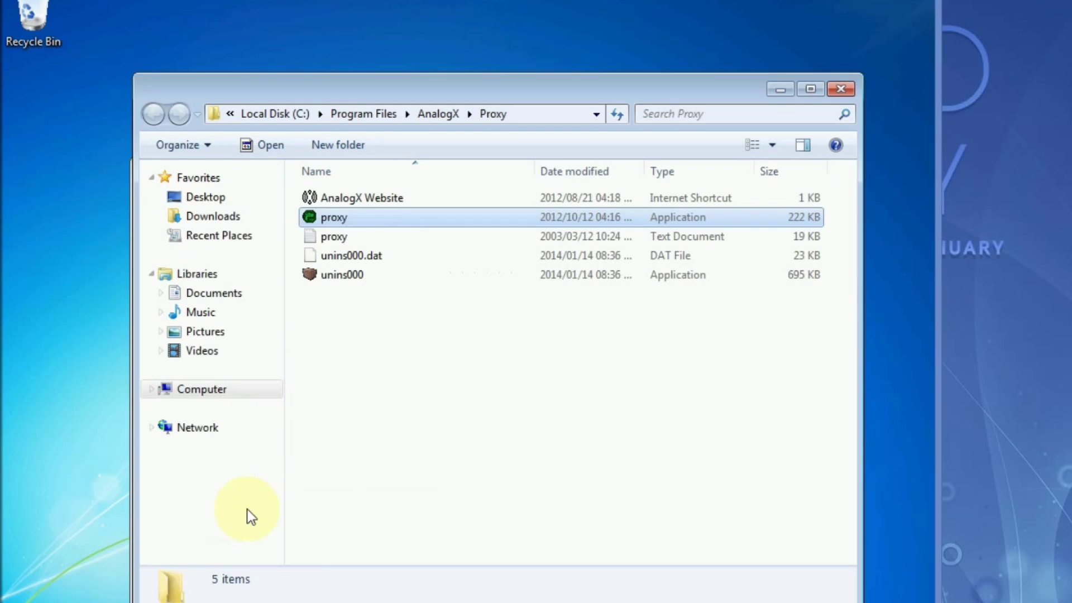
click(377, 238)
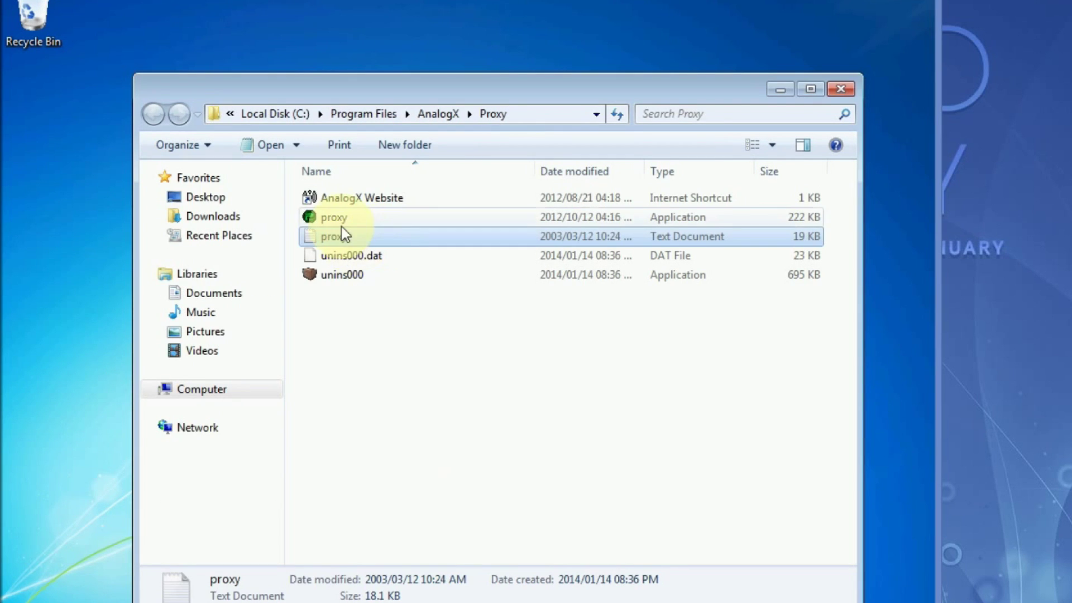
Step: Copy the Proxy folder from C:\Program Files\AnalogX and paste it onto the desktop
click(439, 114)
right_click(331, 197)
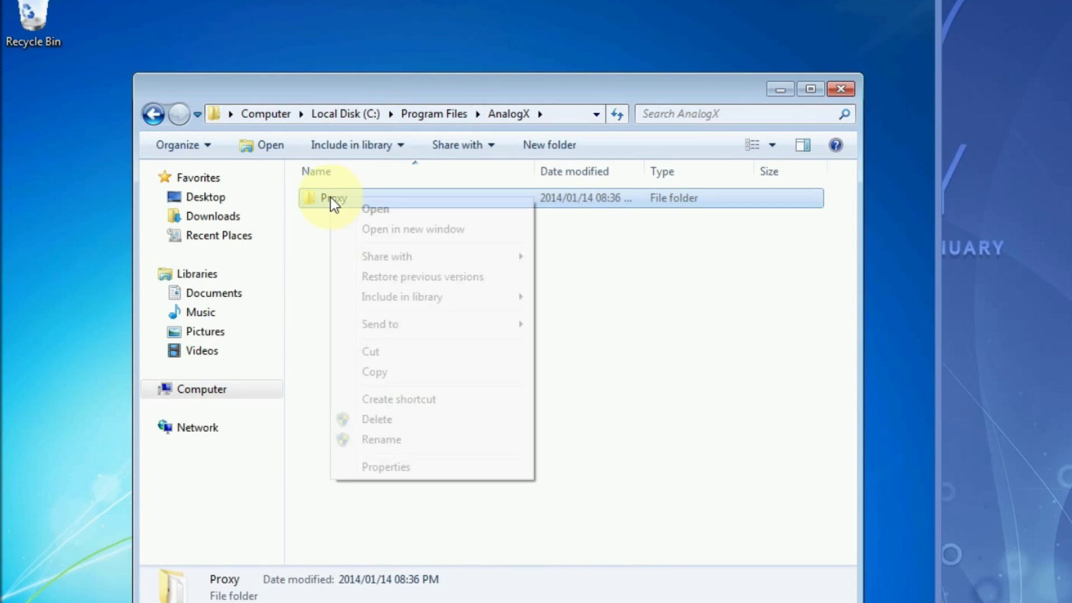
click(361, 372)
right_click(27, 413)
click(54, 490)
click(42, 294)
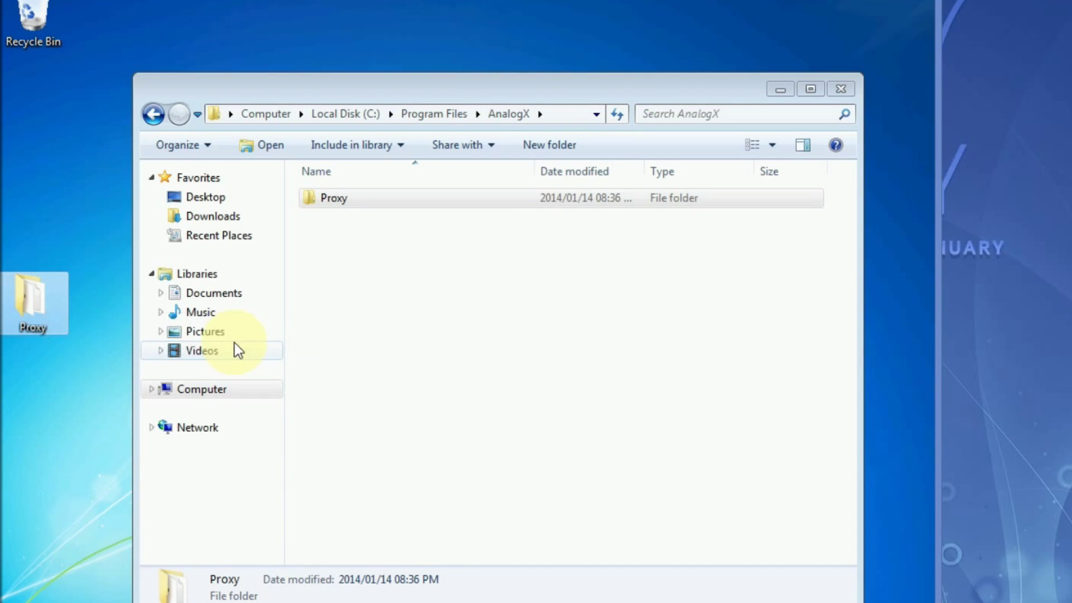
Step: Close the AnalogX window and rename the desktop Proxy folder to 'Proxy Portible'
double_click(149, 96)
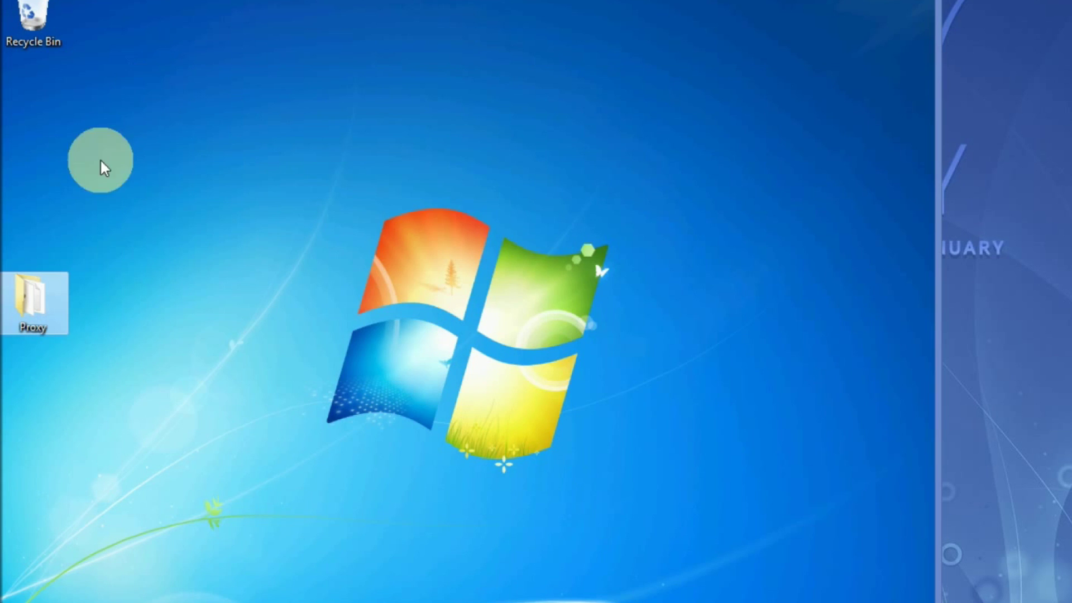
click(70, 327)
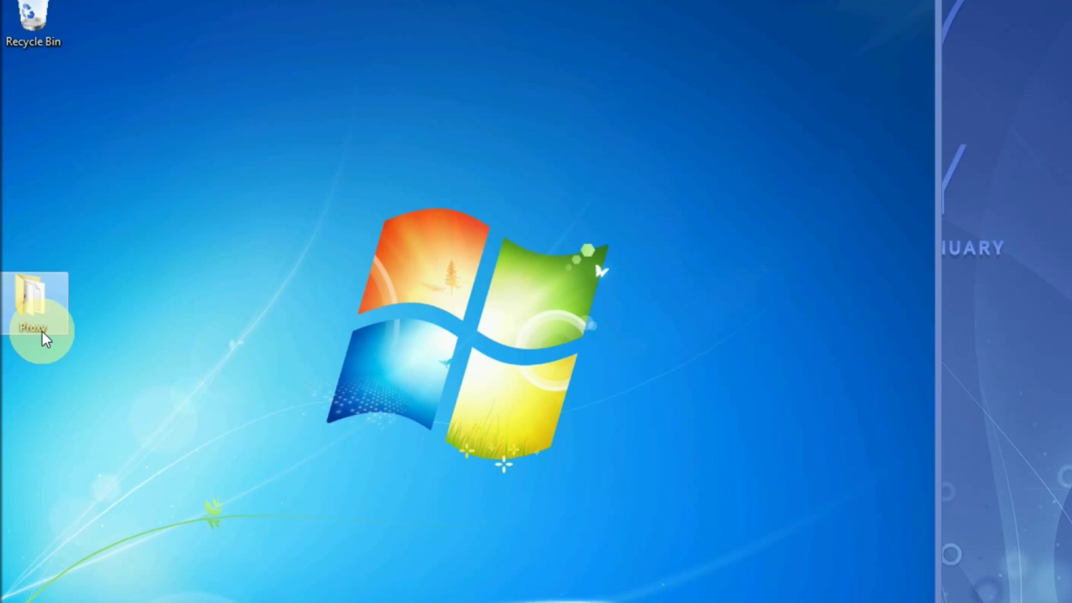
click(41, 330)
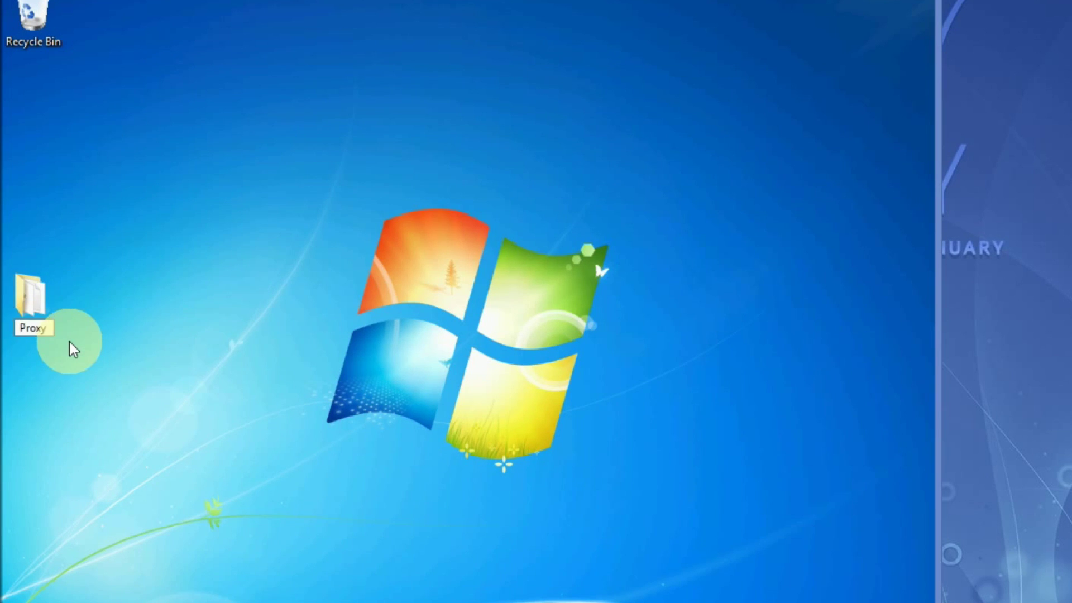
key(End)
text(Pr)
text(rtible)
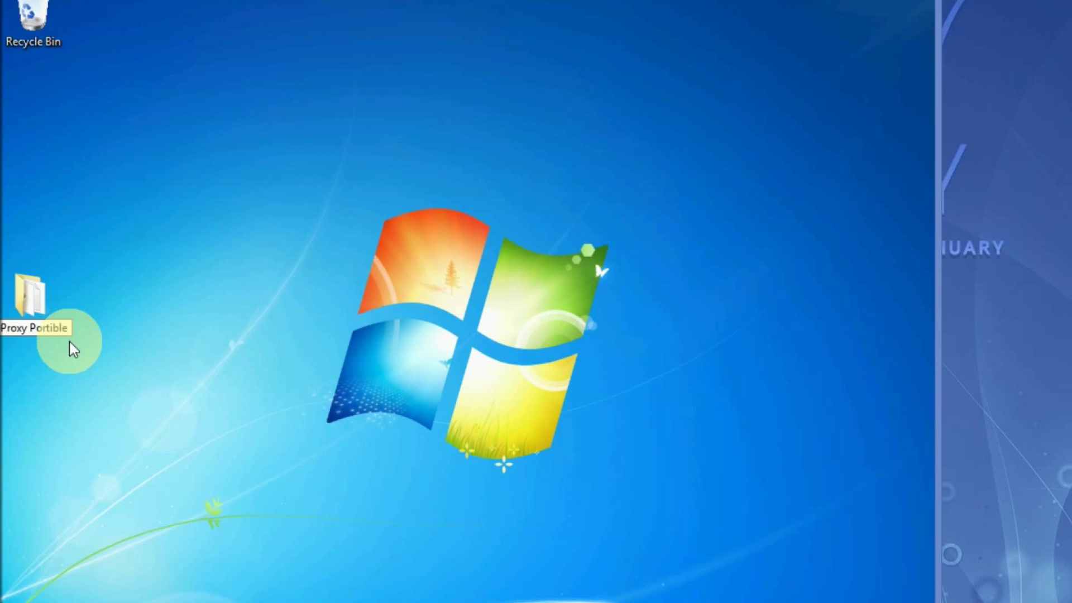
key(Return)
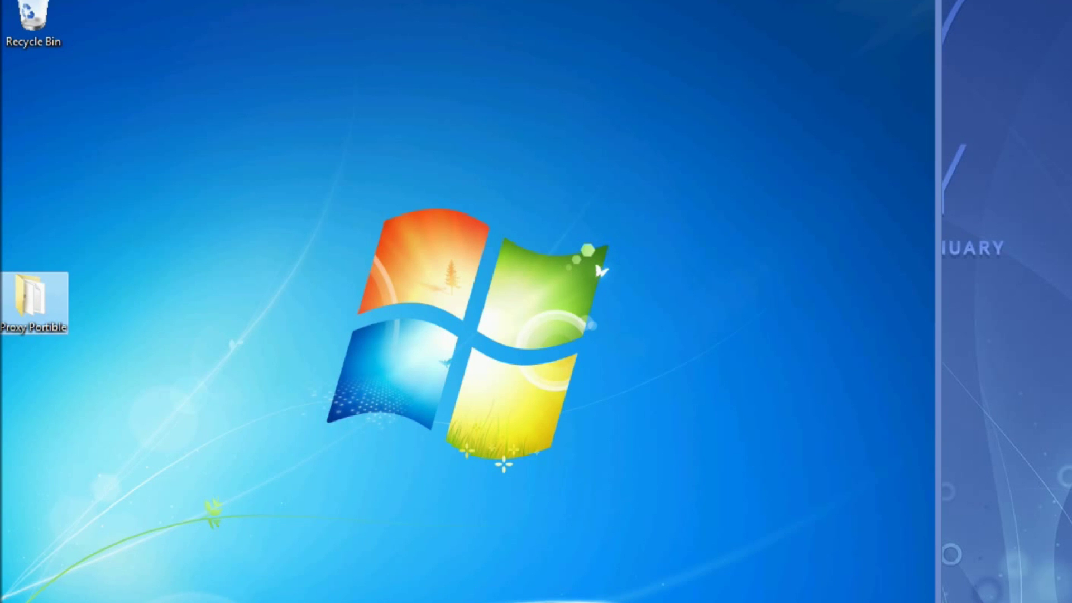
Step: Launch AnalogX Proxy and allow it through the firewall on private and public networks
key(super)
click(39, 550)
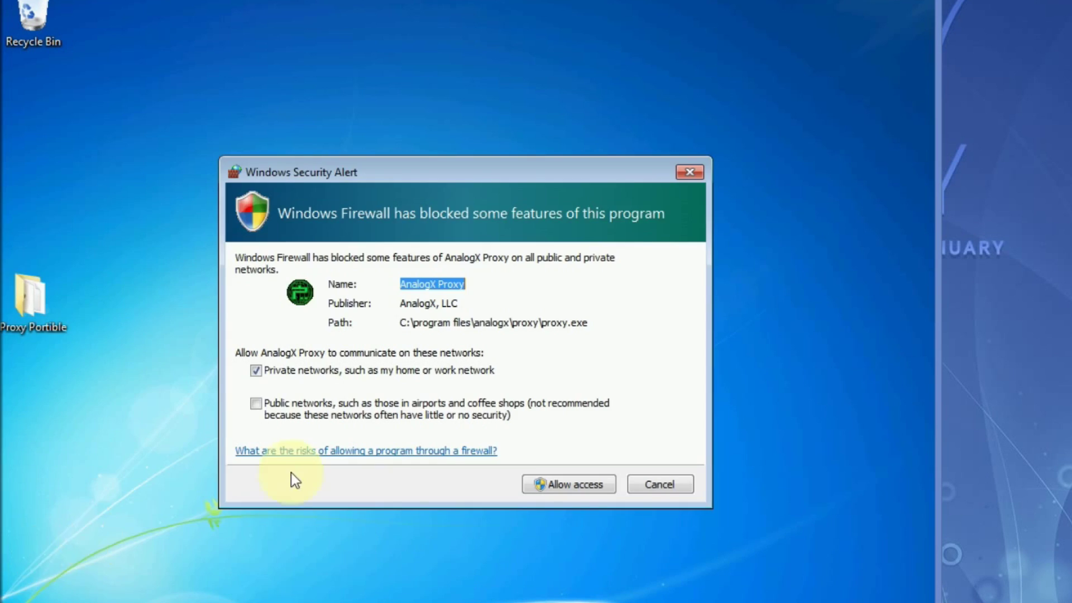
click(294, 402)
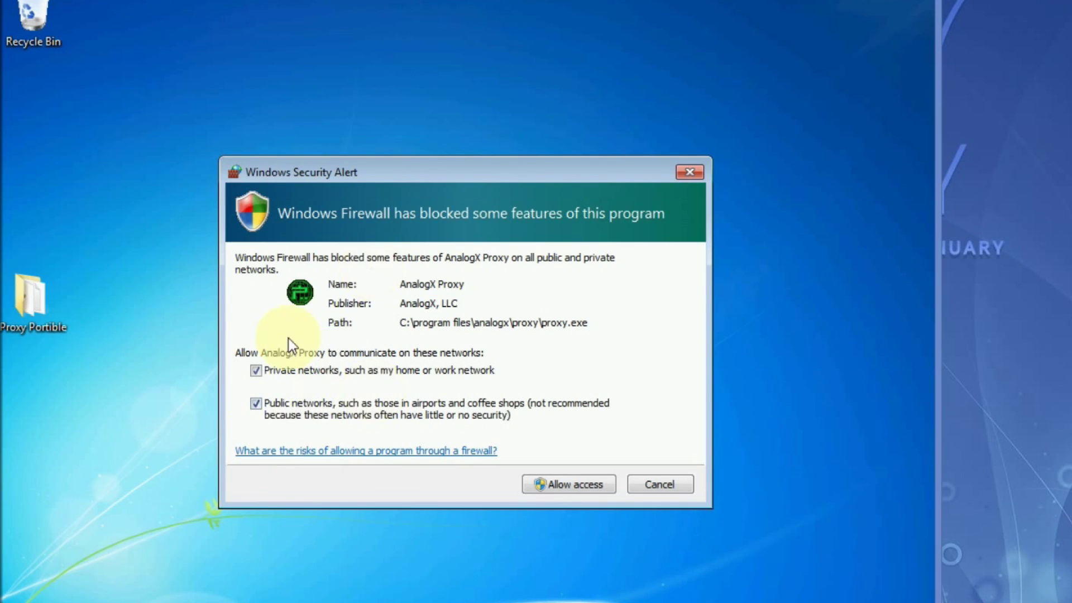
drag(406, 320, 620, 326)
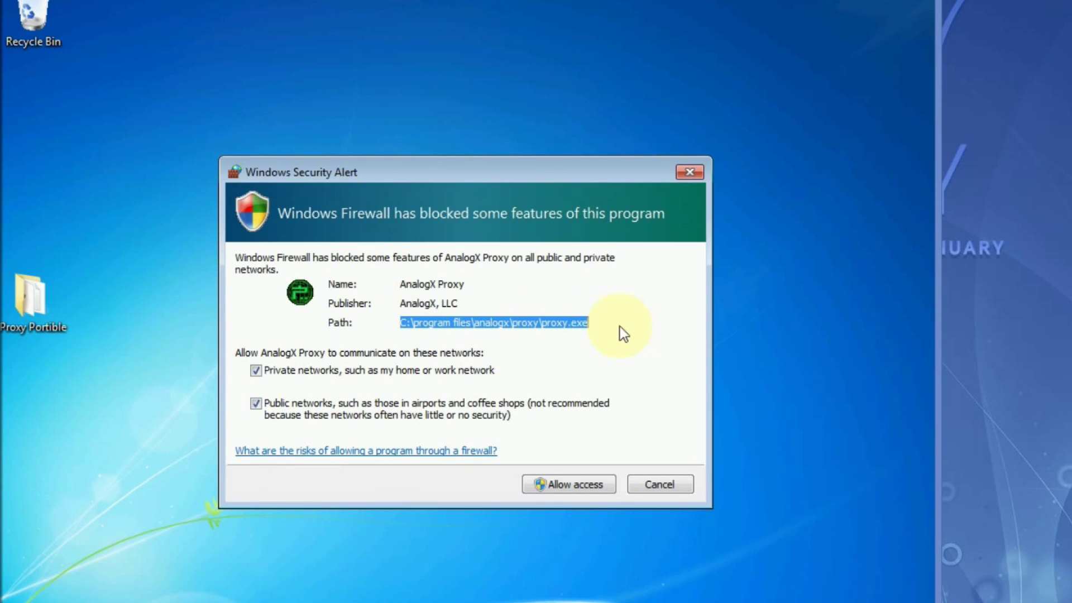
click(561, 483)
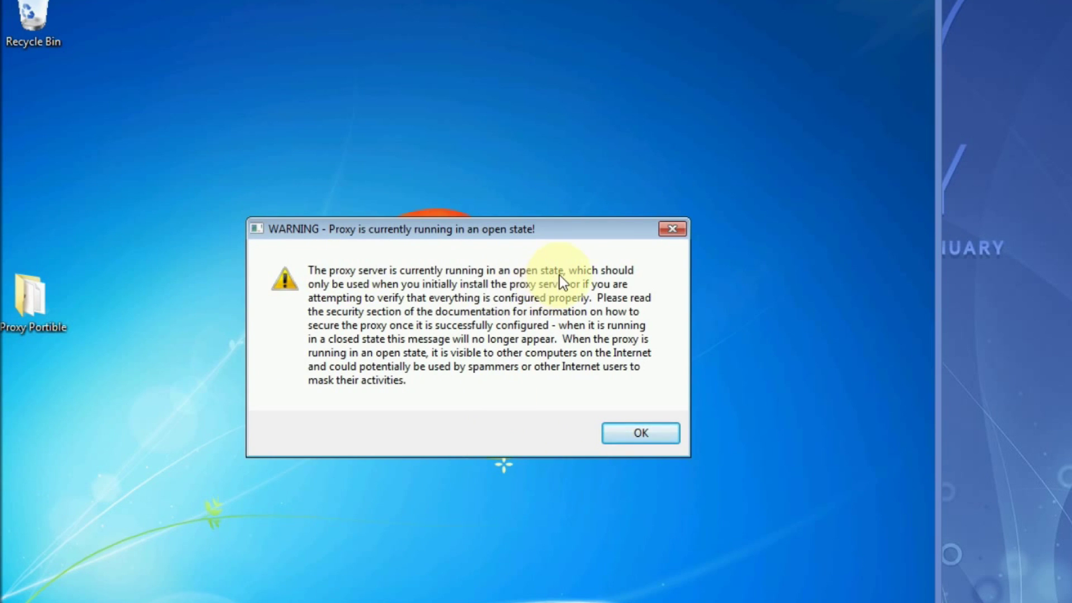
click(611, 431)
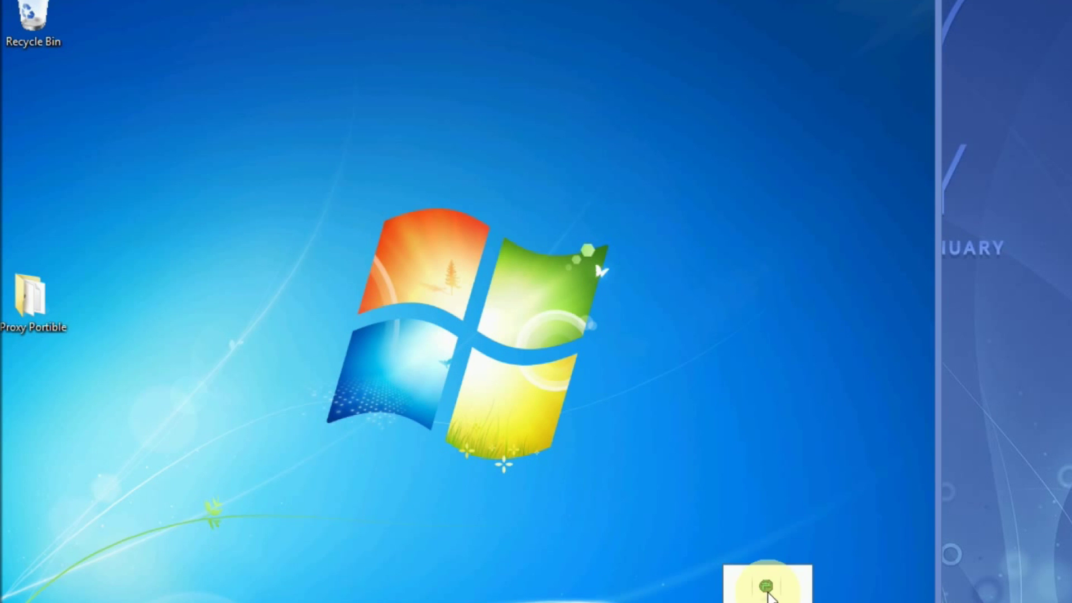
Step: In Configure Proxy, switch off POP3, Socks, SMTP, NNTP and FTP, leaving only HTTP
right_click(768, 595)
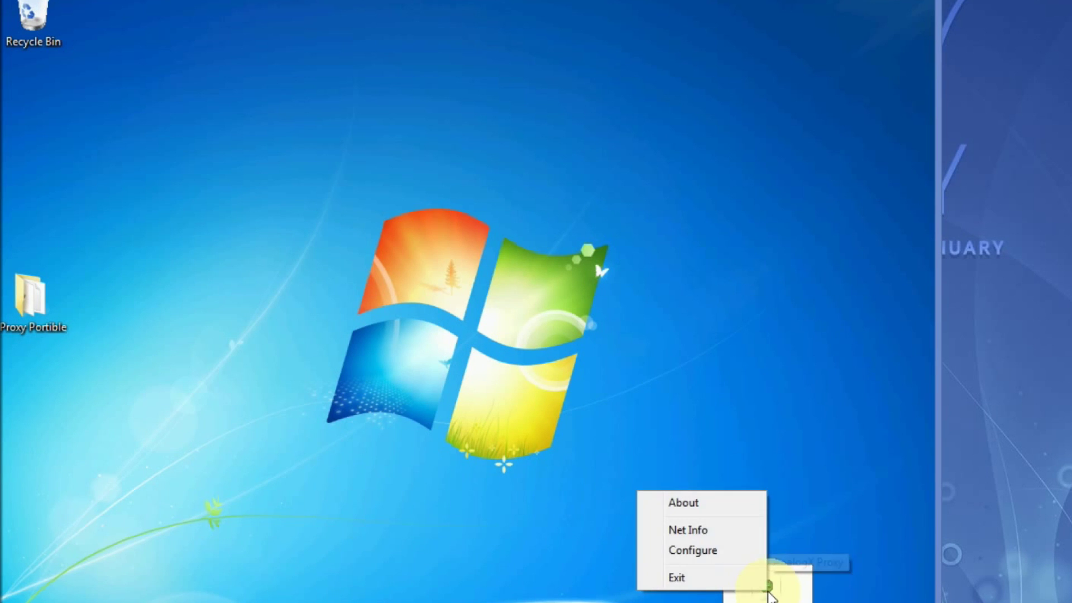
click(715, 553)
click(406, 345)
click(454, 346)
click(359, 345)
click(455, 306)
click(407, 307)
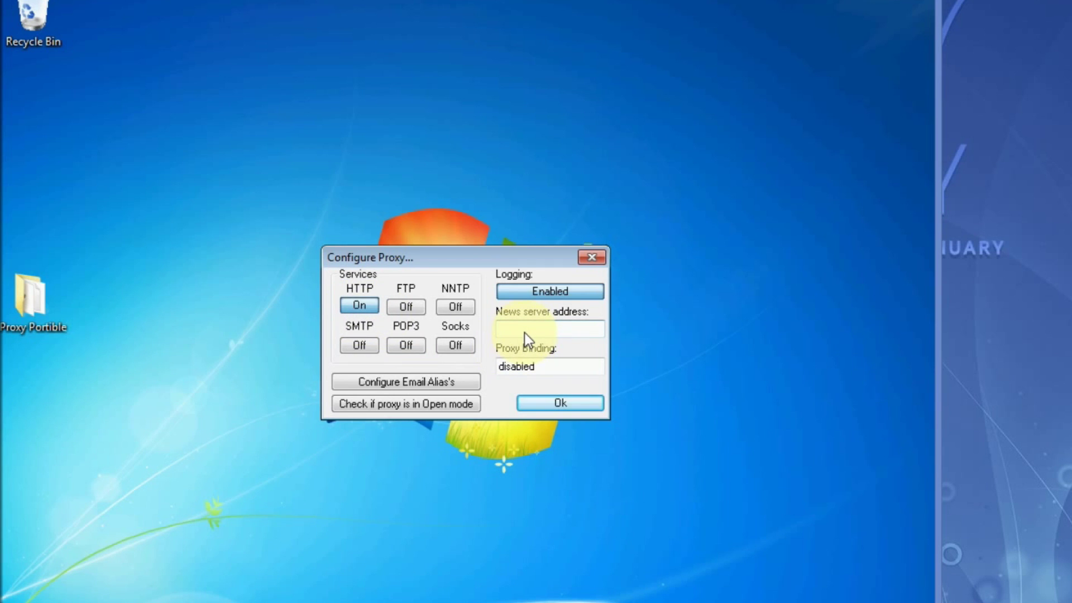
Step: Confirm the proxy service settings and open Command Prompt through Run with CMD
click(567, 401)
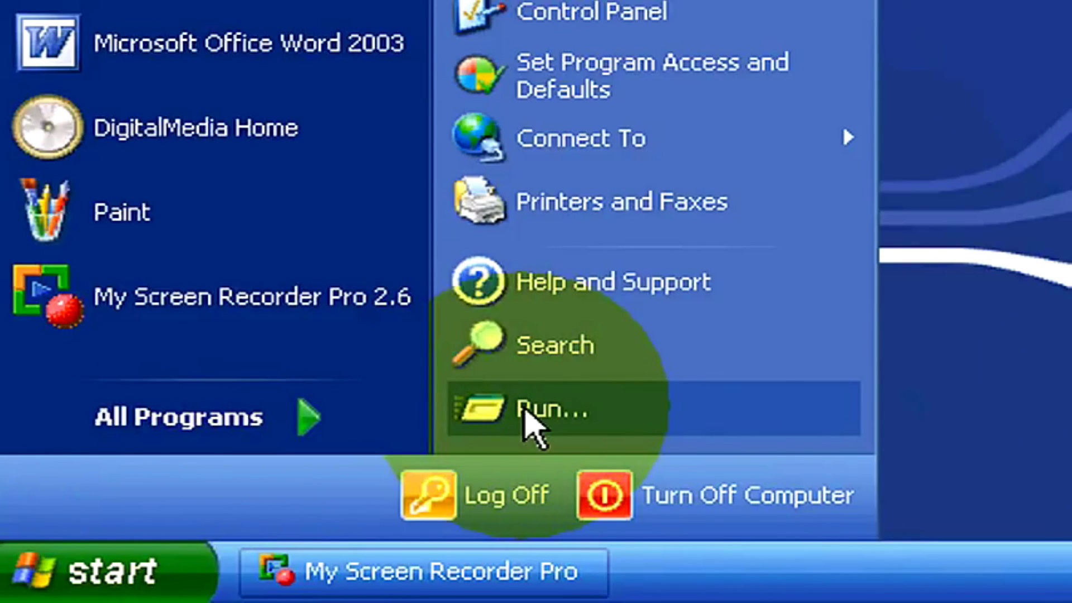
click(531, 410)
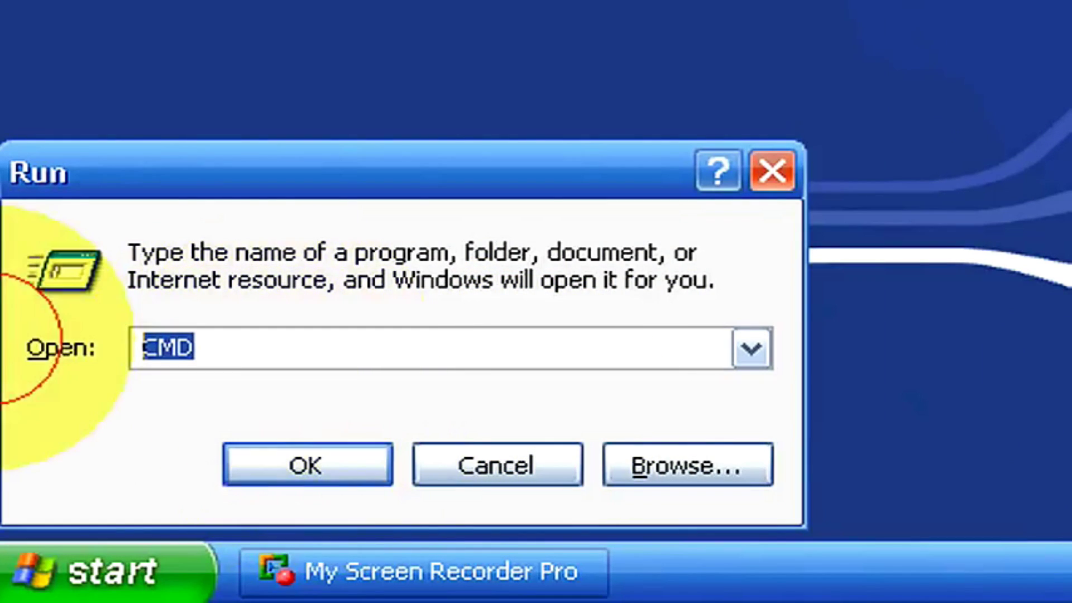
key(Return)
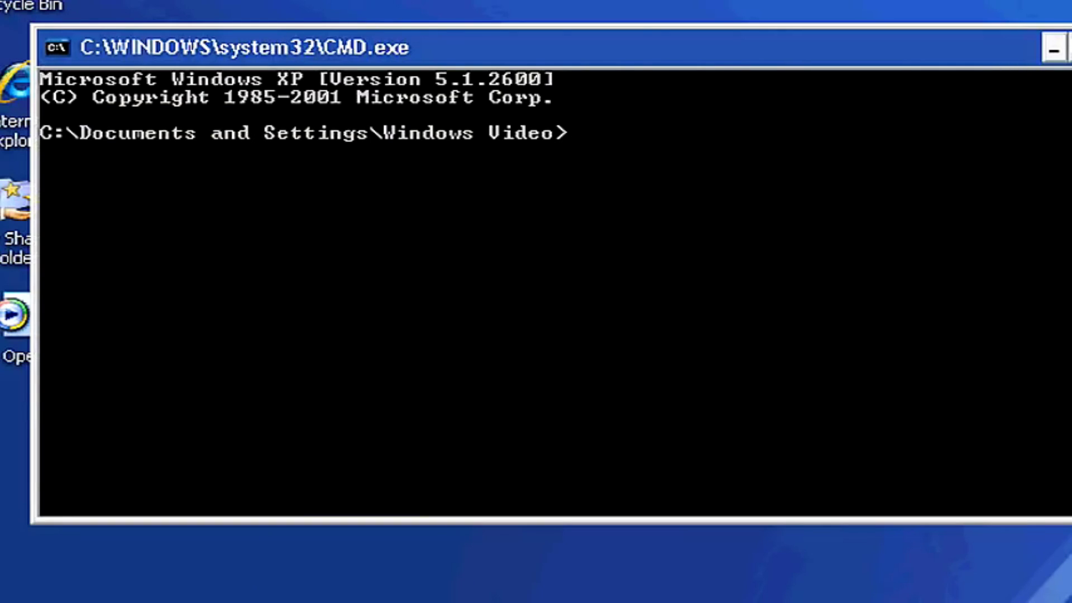
Step: Run IPCONFIG to show wireless address 192.168.0.102 and local connection 192.168.0.115
click(685, 56)
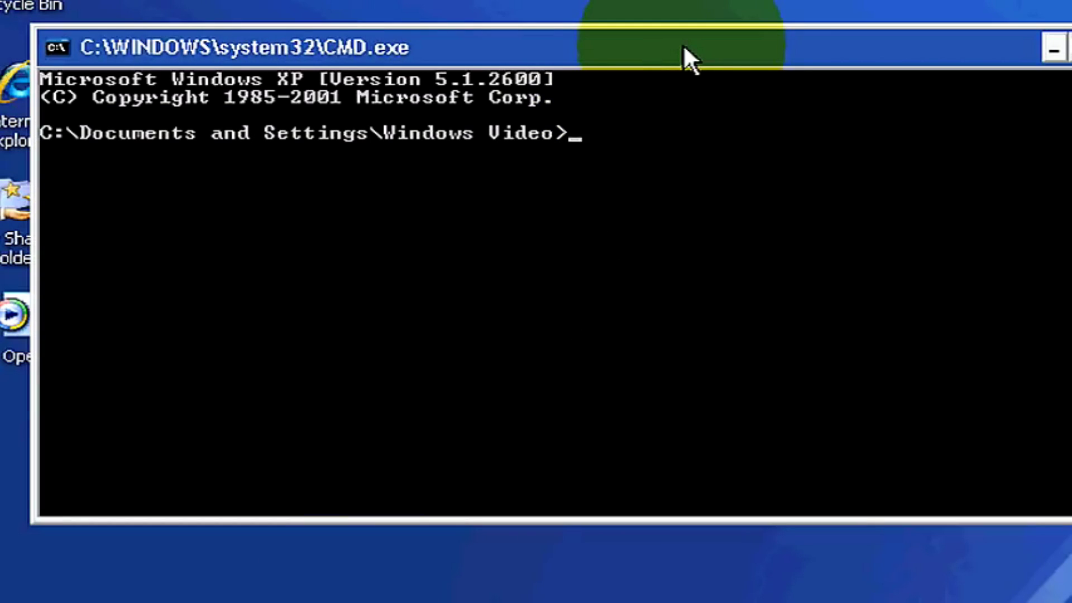
text(IPCONFIG)
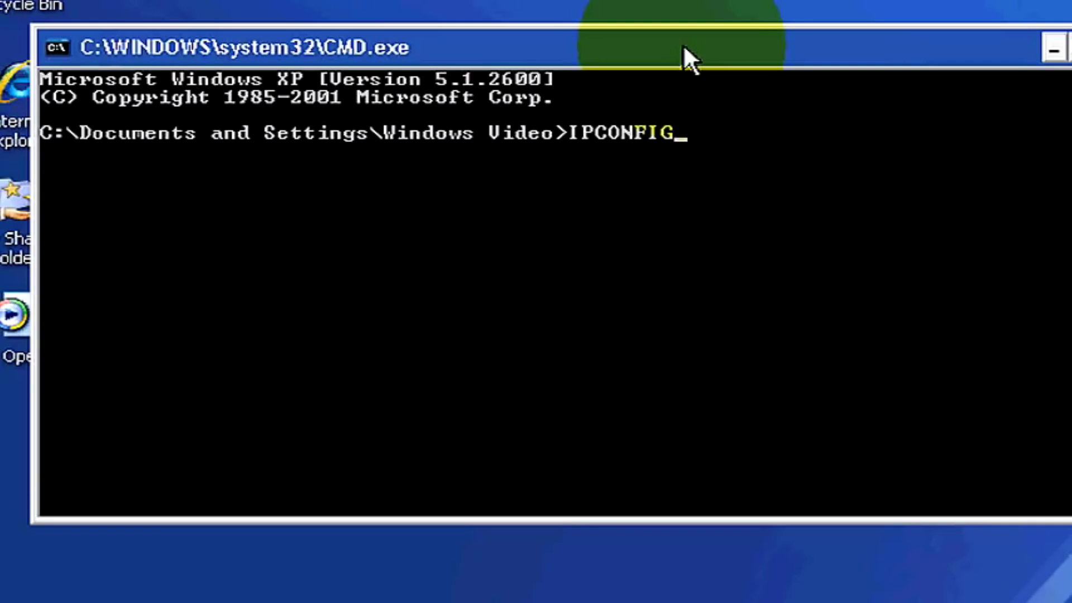
key(Return)
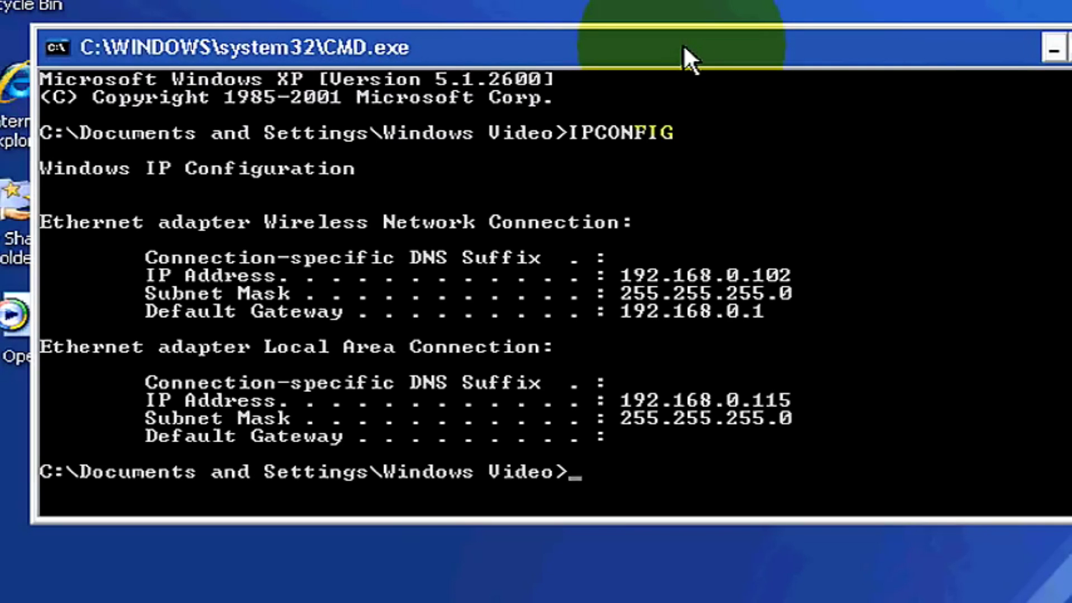
scroll(687, 232, down, 1)
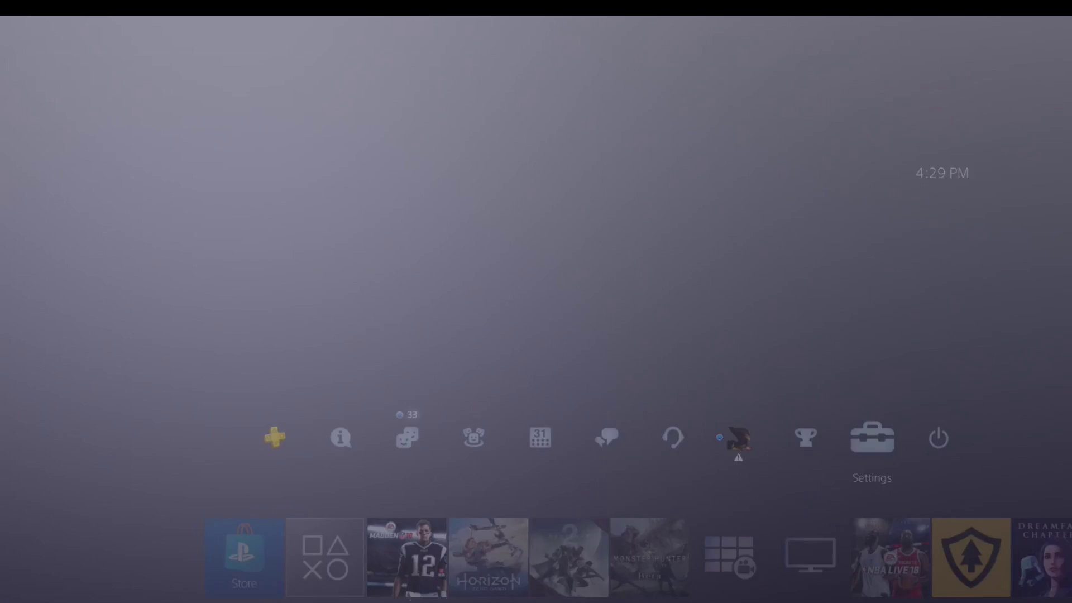
Step: Go to Settings > Network > Set Up Internet Connection and choose LAN Cable
key(Return)
key(Down)
key(Down)
key(Down)
key(Down)
key(Down)
key(Down)
key(Down)
key(Return)
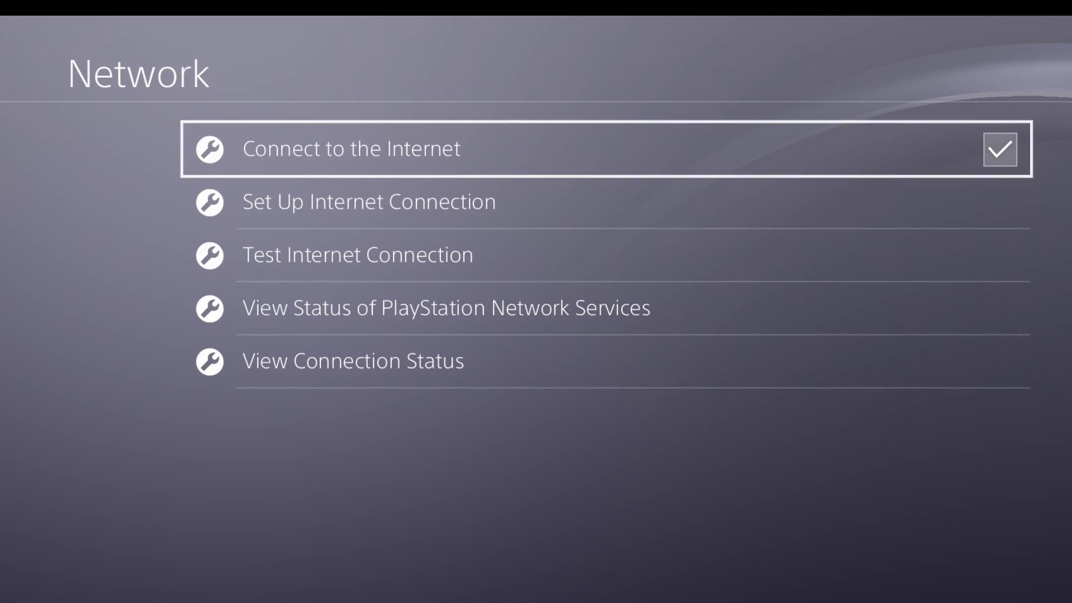
key(Down)
key(Return)
key(Return)
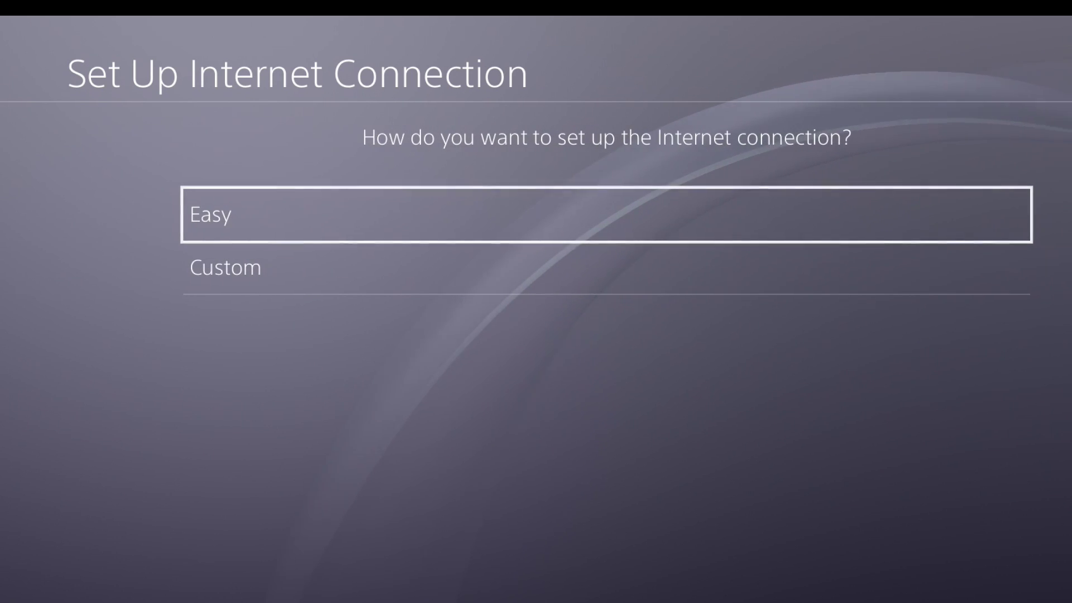
key(Down)
Step: Choose Custom setup with automatic IP, unspecified DHCP host name, automatic DNS and MTU, and Use proxy
key(Return)
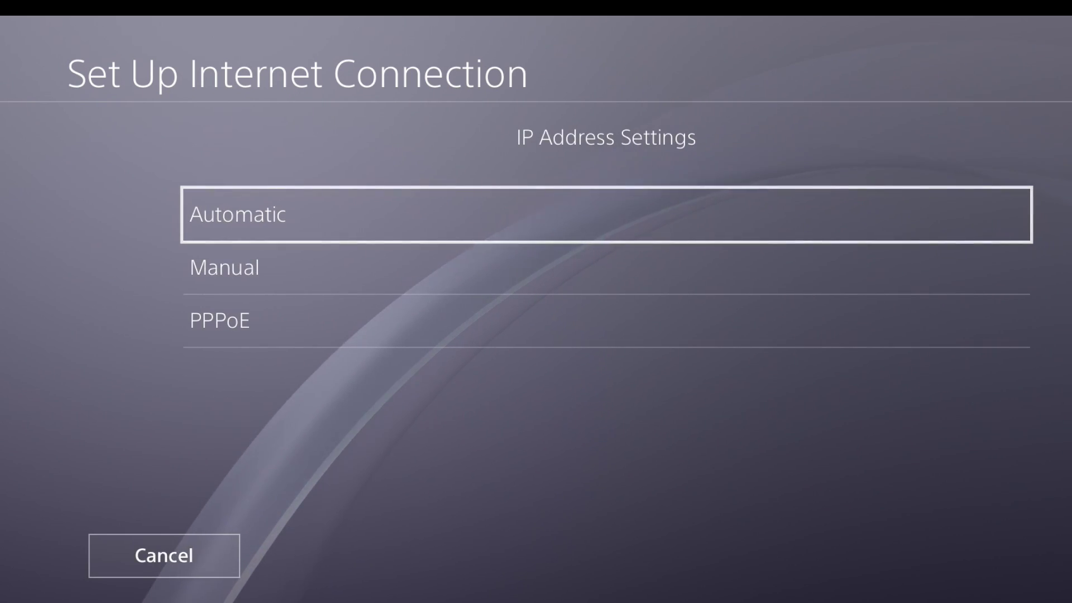
key(Return)
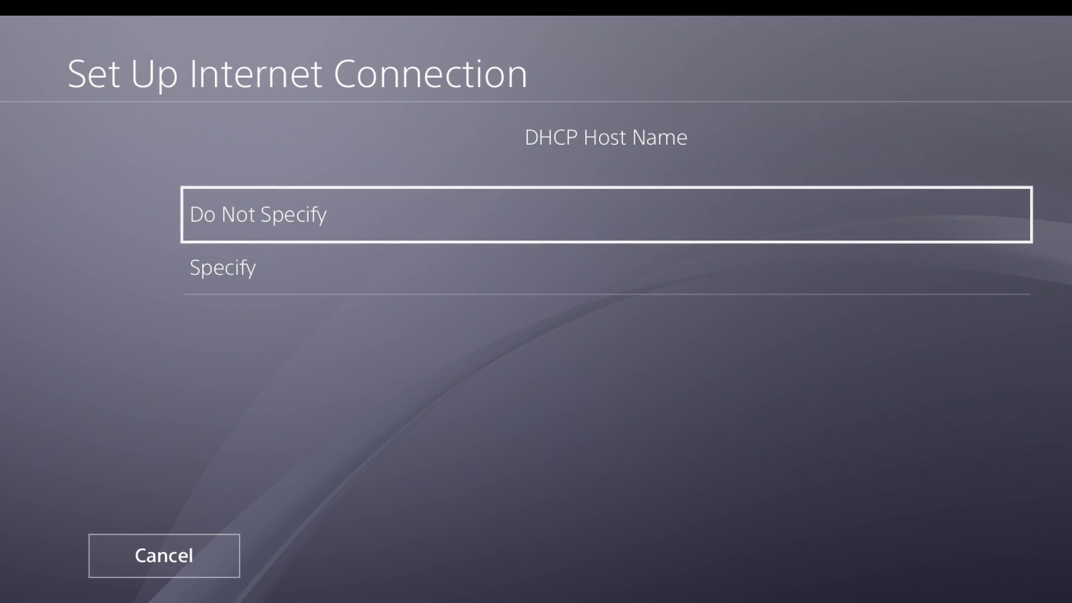
key(Return)
key(Return)
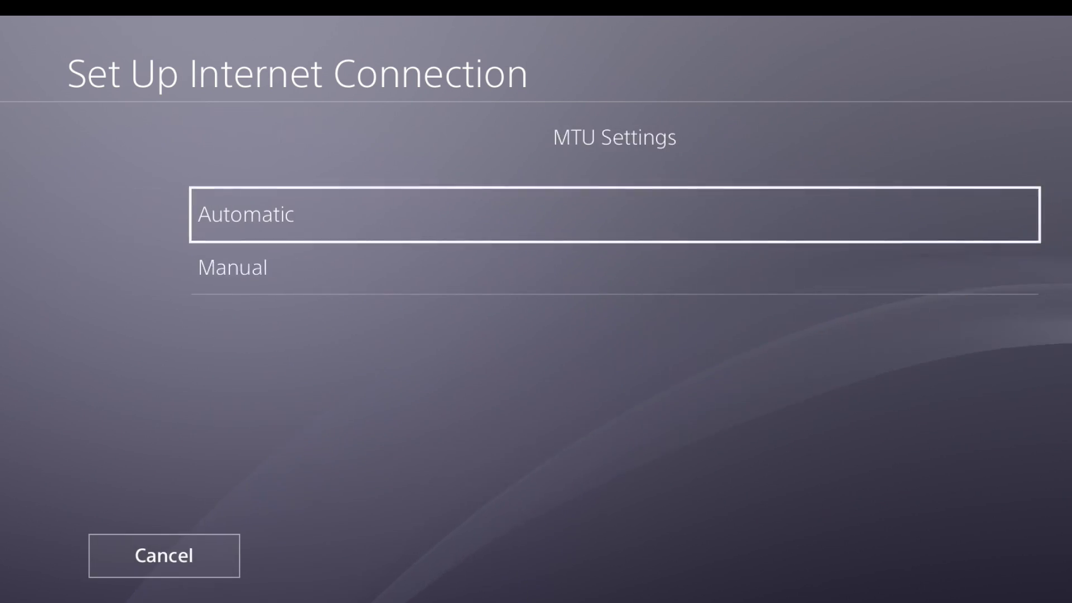
key(Return)
key(Down)
key(Return)
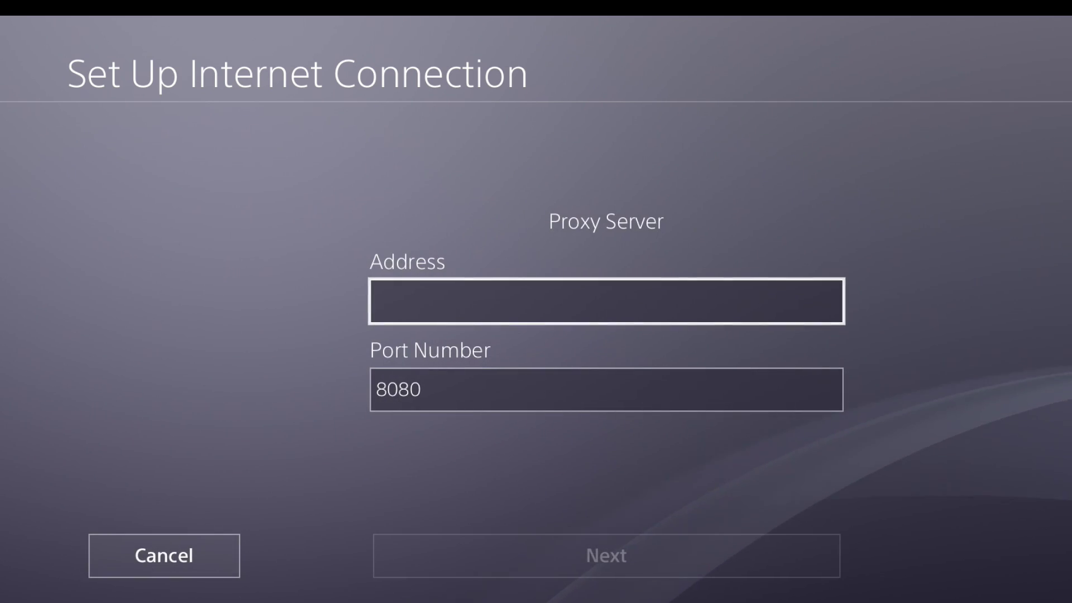
key(Down)
key(Up)
key(Return)
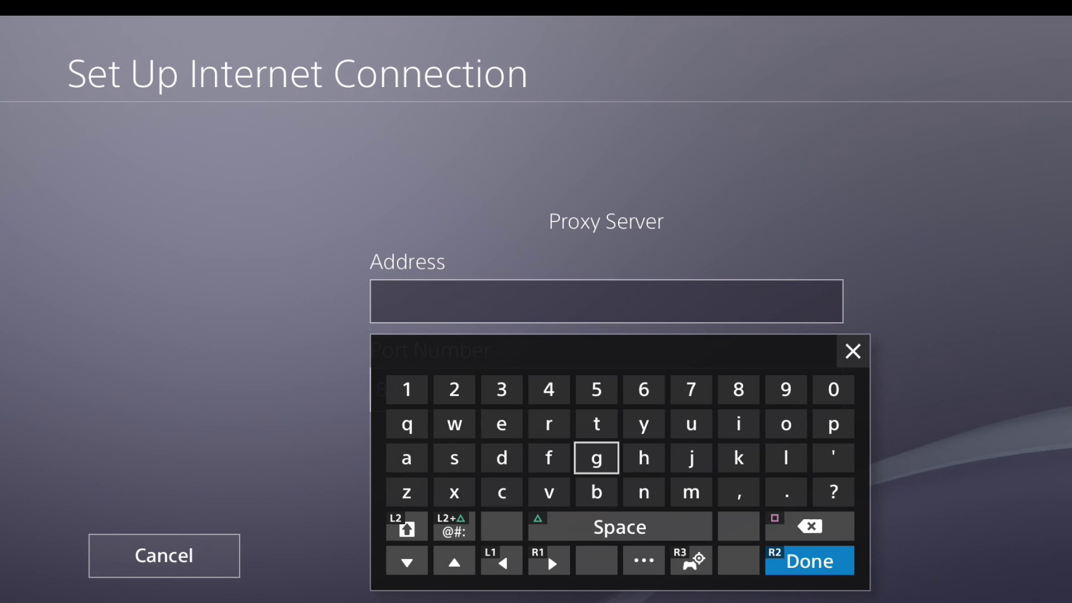
key(Up)
Step: Enter 192.168.0.12 as the proxy server address
text(1)
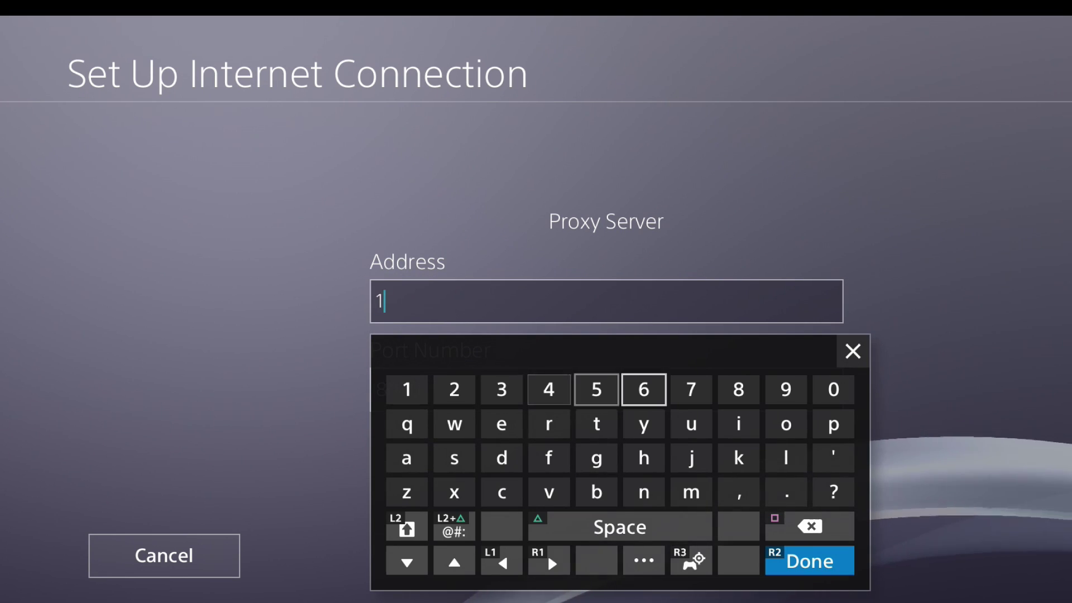
text(92)
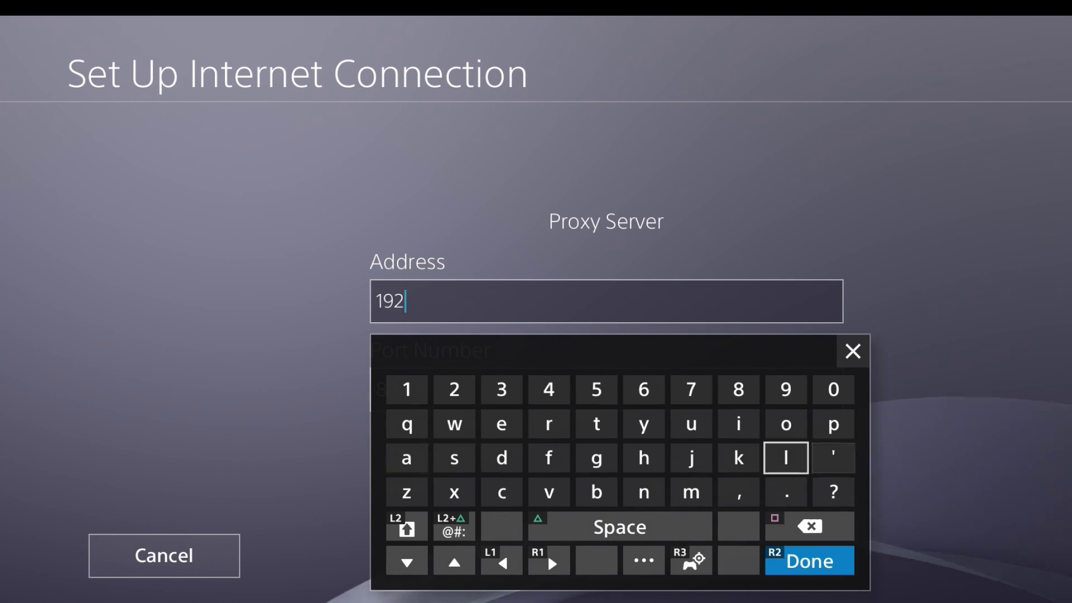
text(.168.)
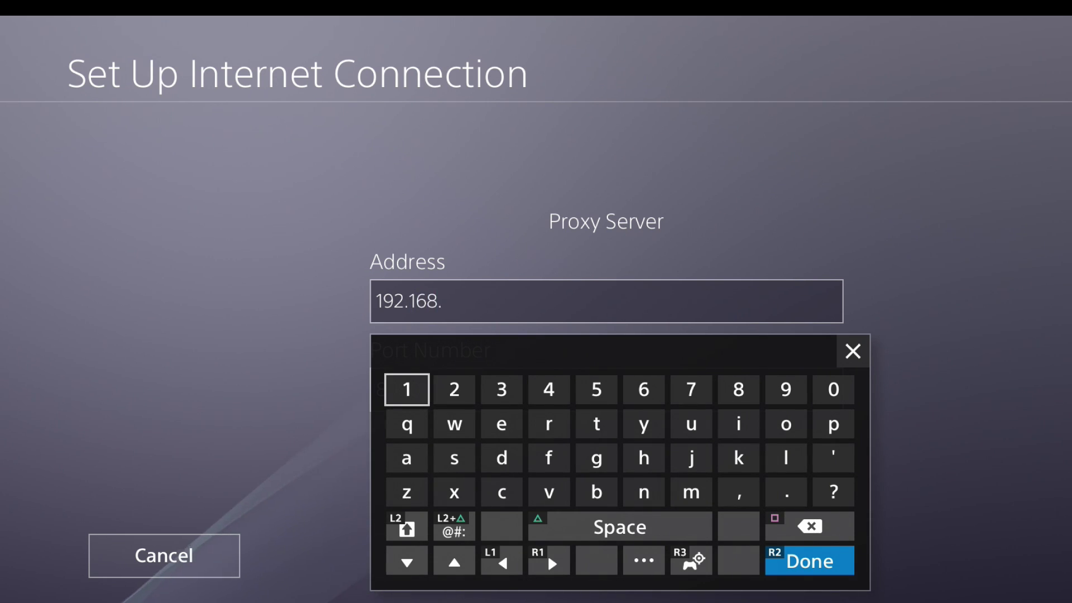
text(1)
key(BackSpace)
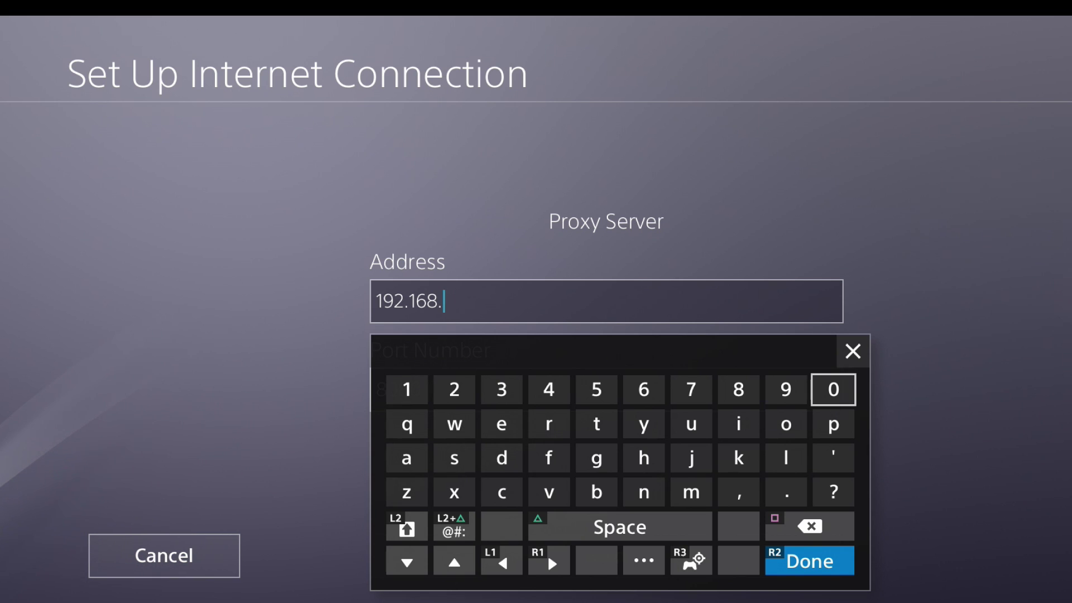
text(.1)
key(BackSpace)
key(BackSpace)
text(0)
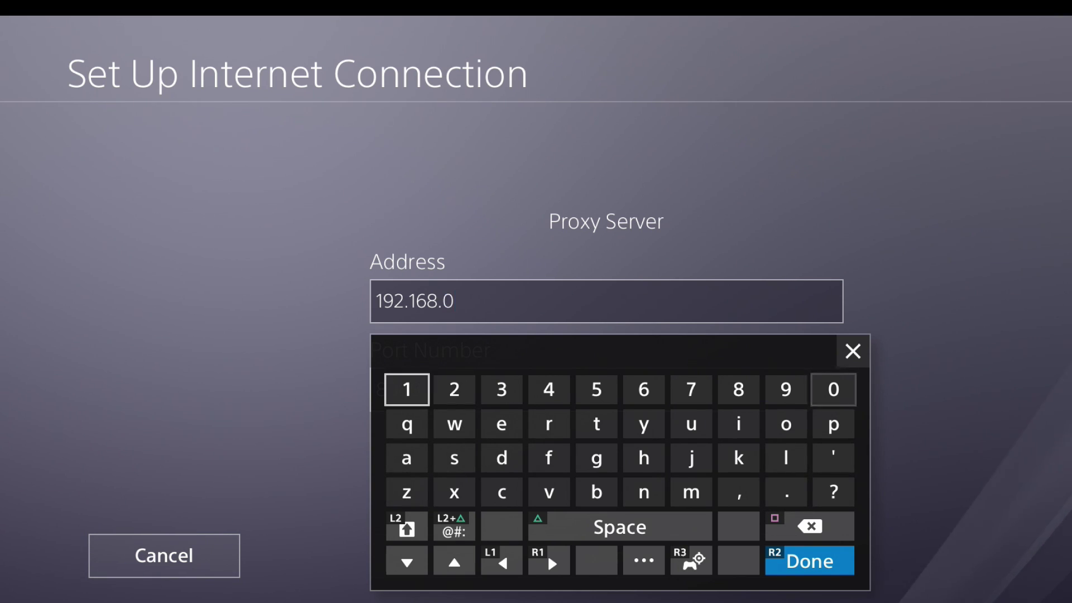
text(.12)
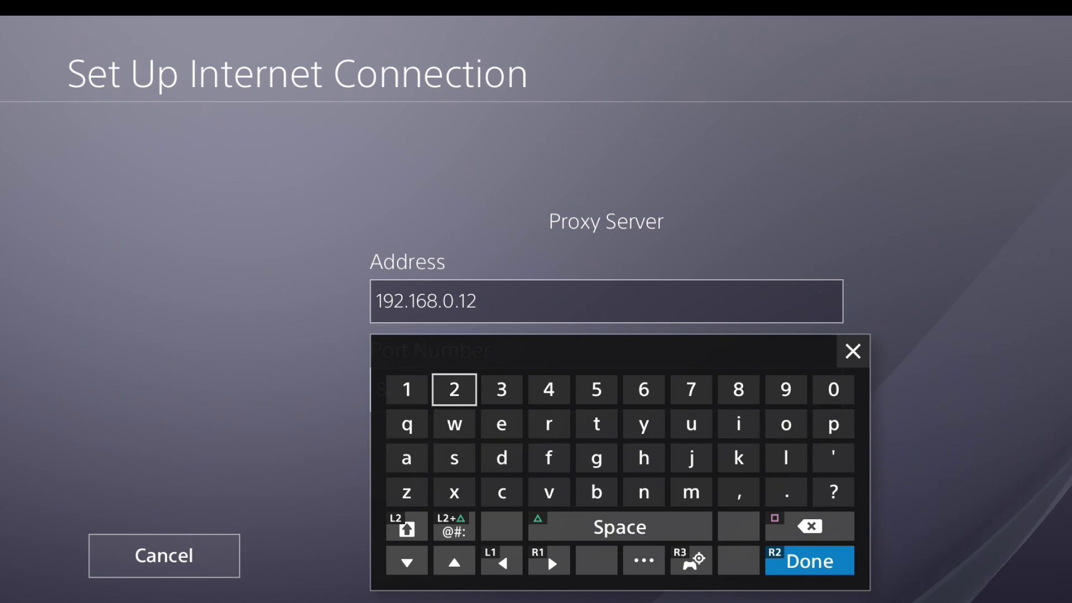
key(Return)
Step: Replace the default proxy port 8080 with 6588
key(Down)
key(Return)
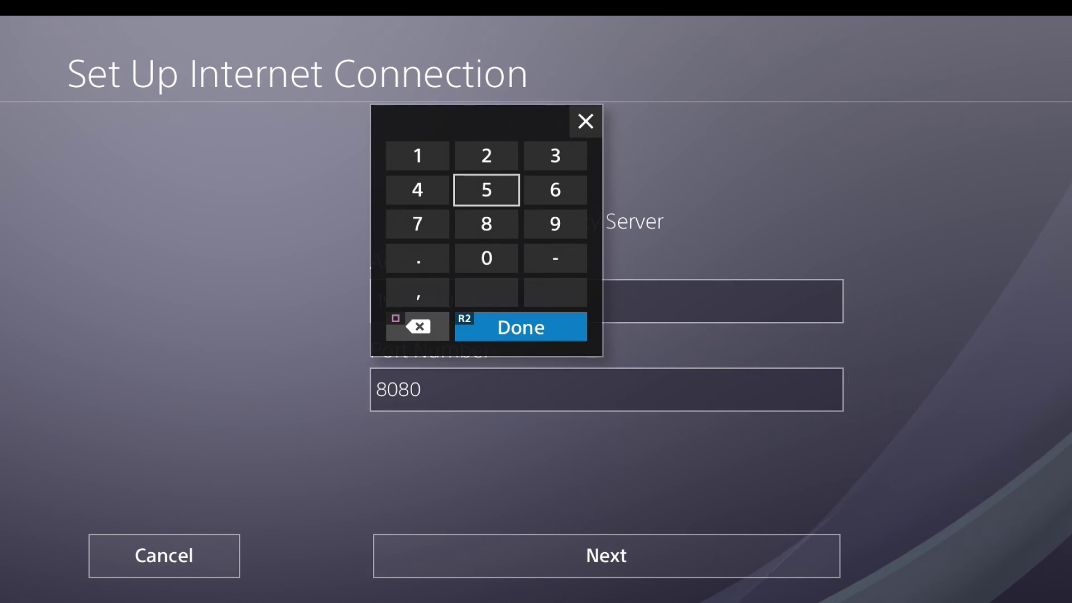
key(BackSpace)
key(BackSpace)
key(BackSpace)
key(BackSpace)
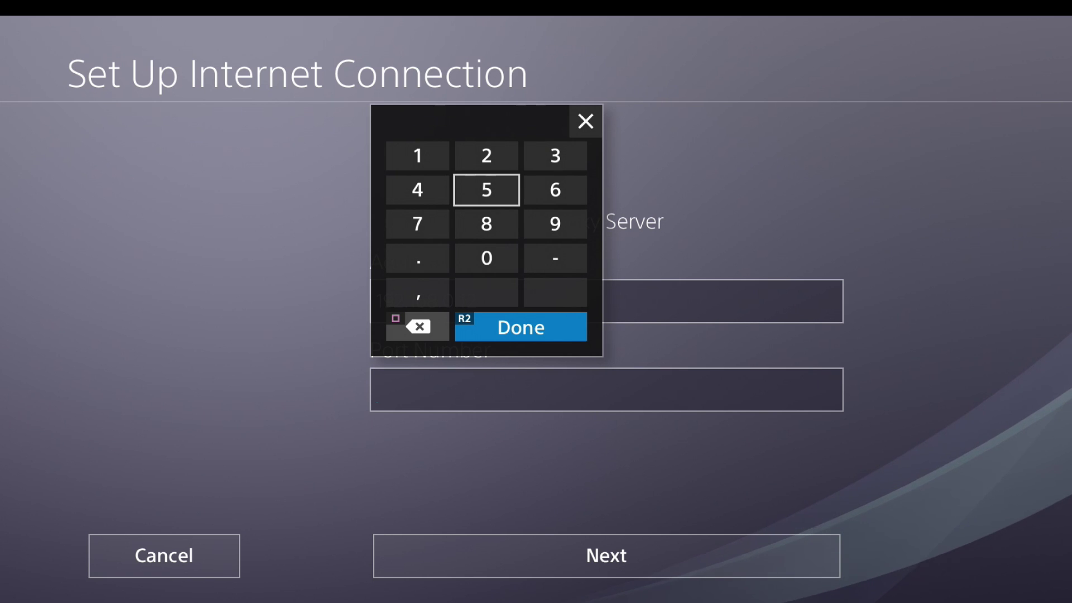
key(Right)
text(6)
key(Left)
text(5)
key(Down)
text(88)
key(Return)
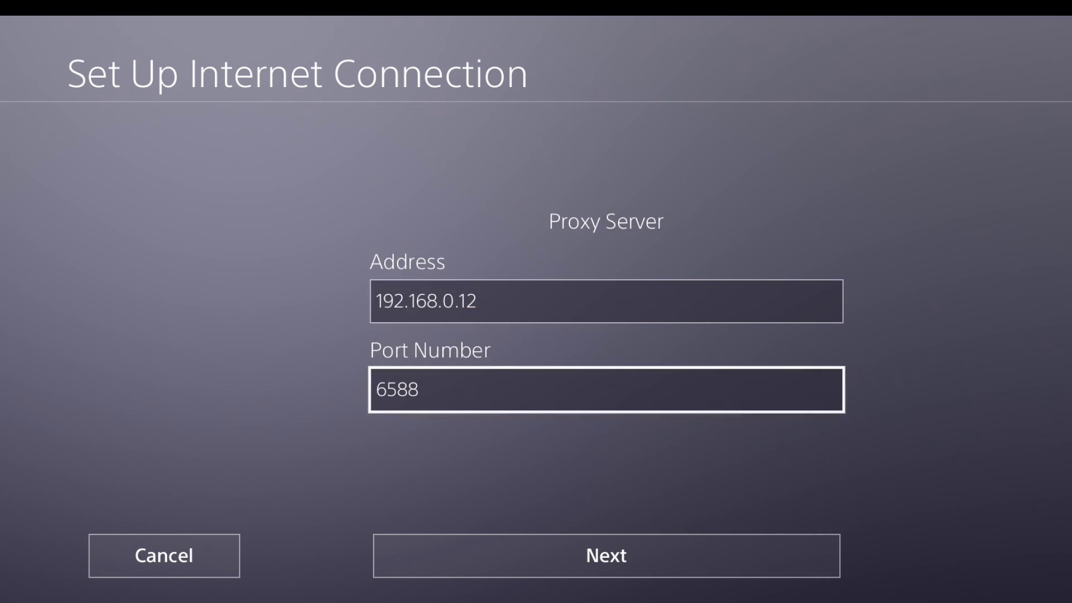
Step: Save the proxy connection settings and start the internet connection test
key(Down)
key(Return)
key(Return)
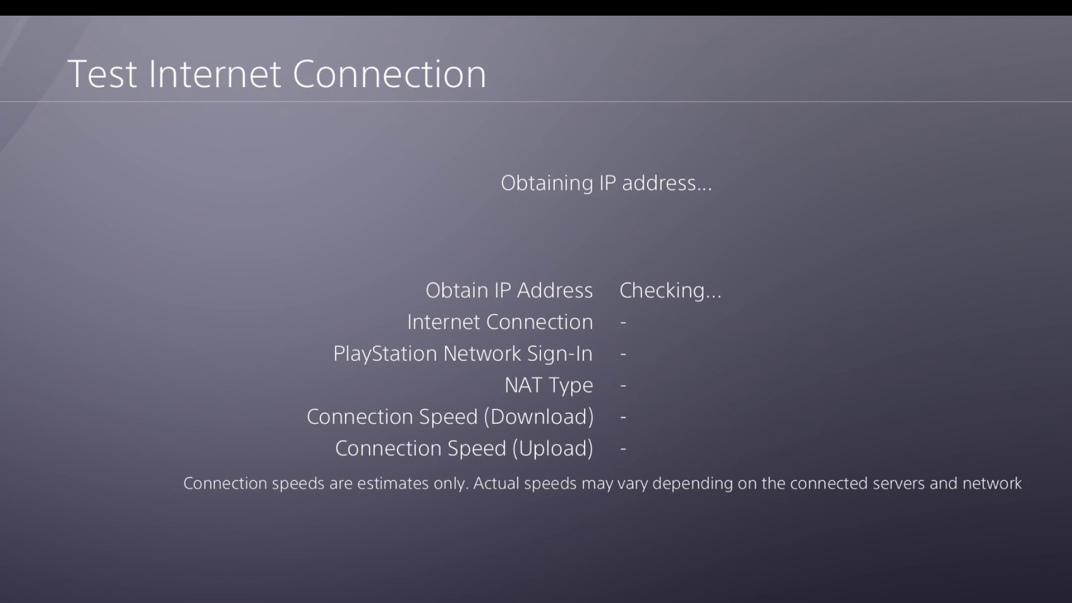